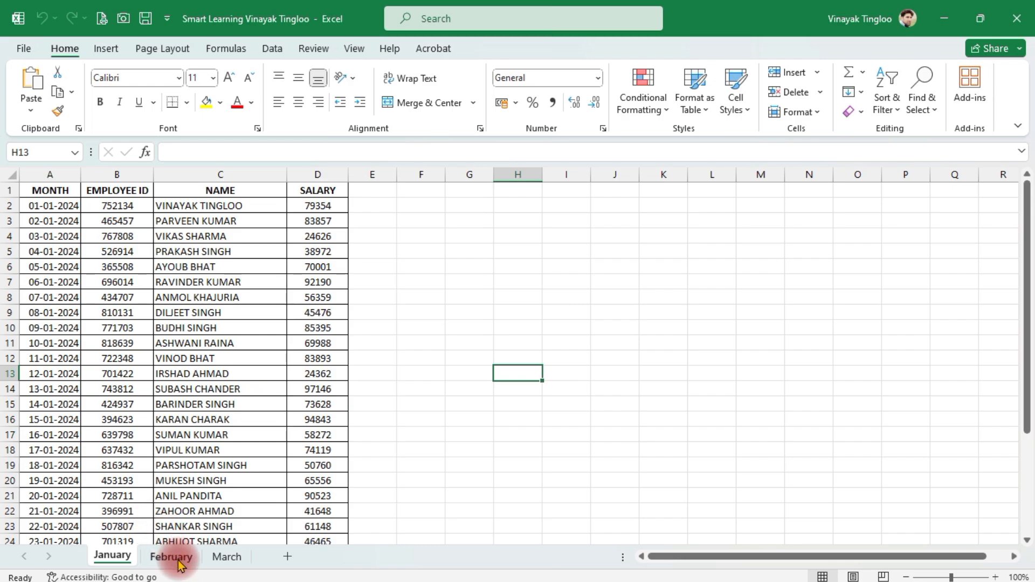
Step: Look through the monthly salary data on the February and March sheets
click(173, 557)
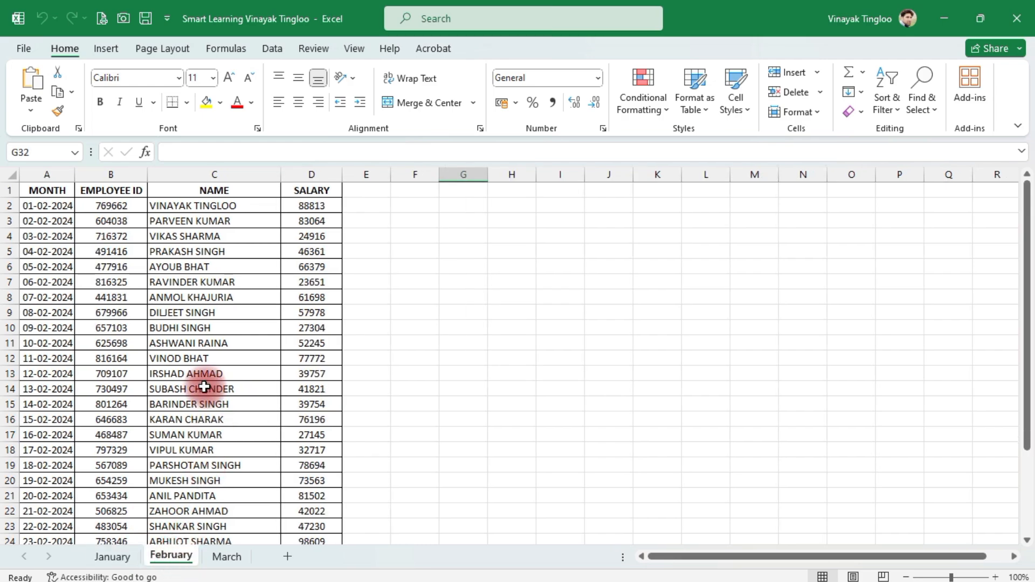
scroll(200, 388, down, 4)
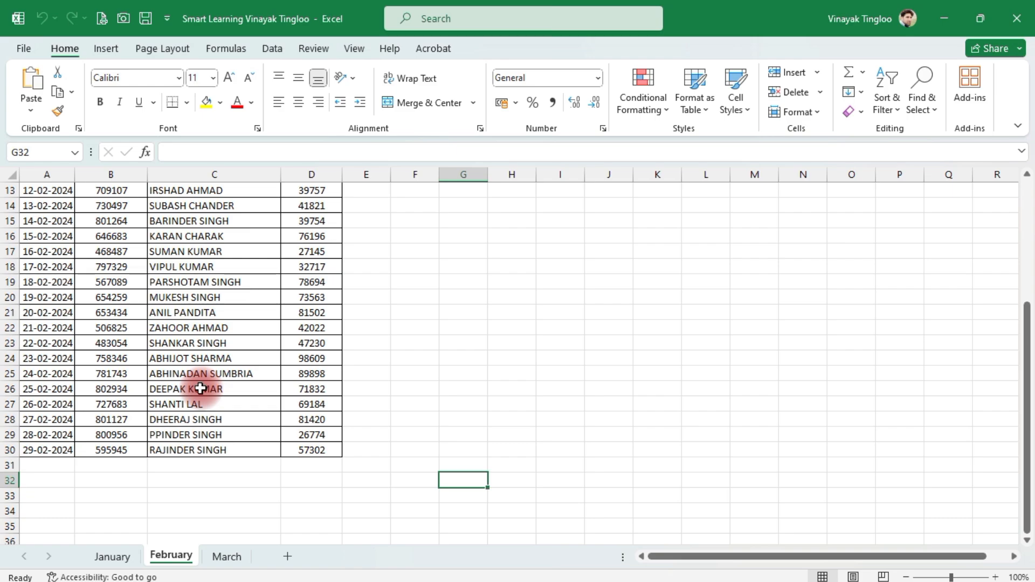
click(227, 556)
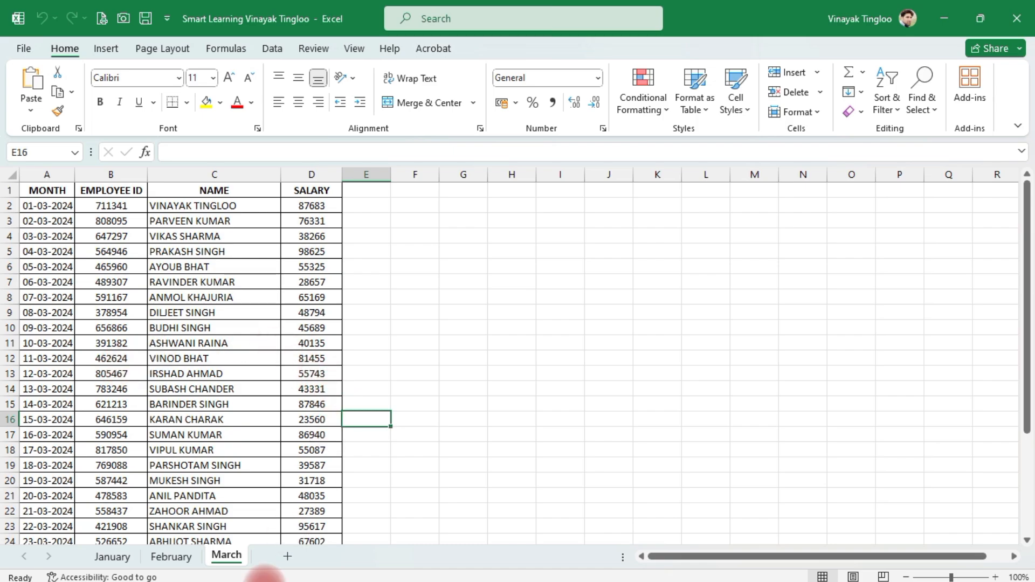
Step: Add a new worksheet after March and rename it ALL IN ONE
click(287, 557)
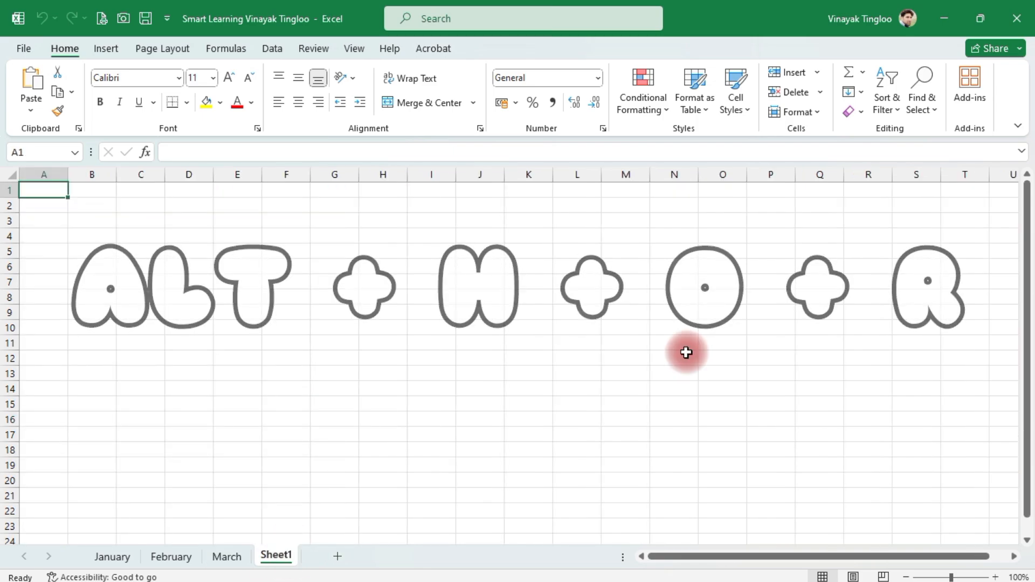
key(alt)
key(h)
key(o)
key(r)
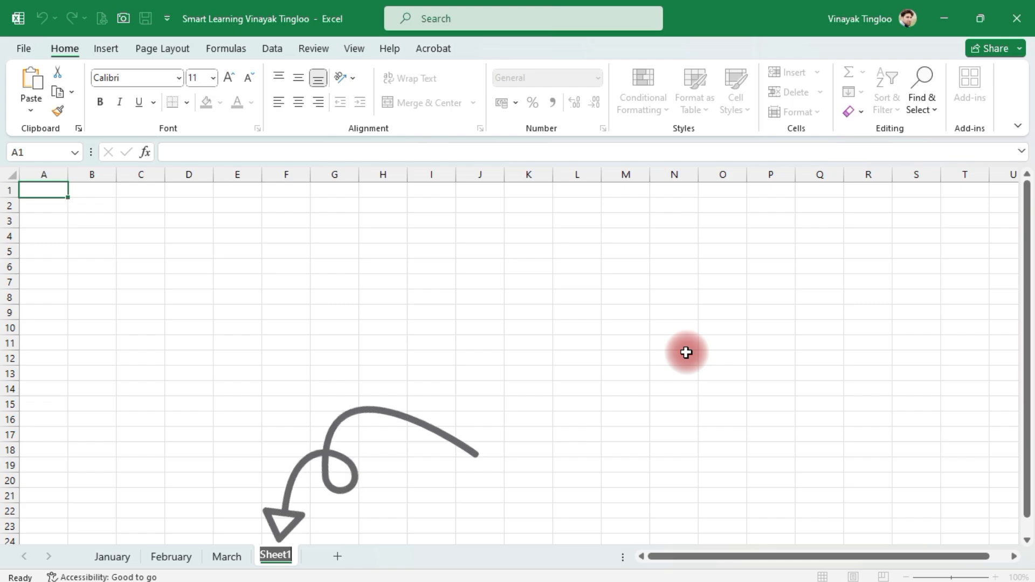
text(ALL )
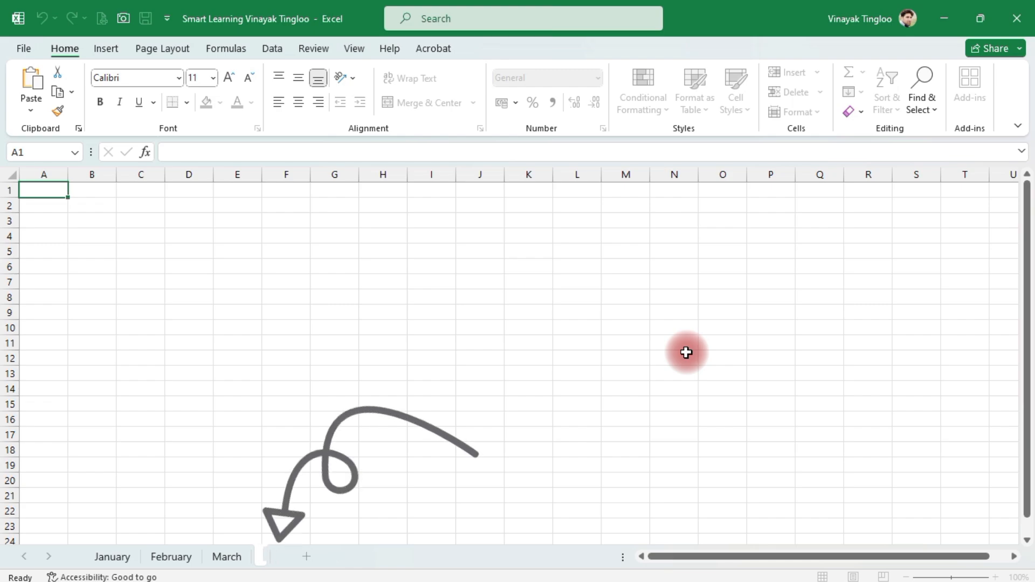
text(IN ON)
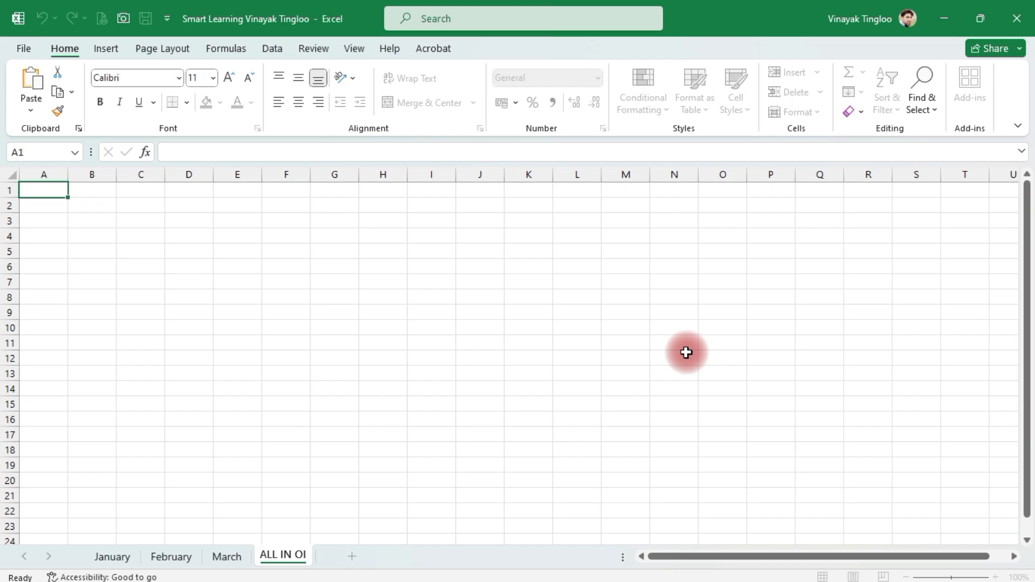
text(E)
key(Return)
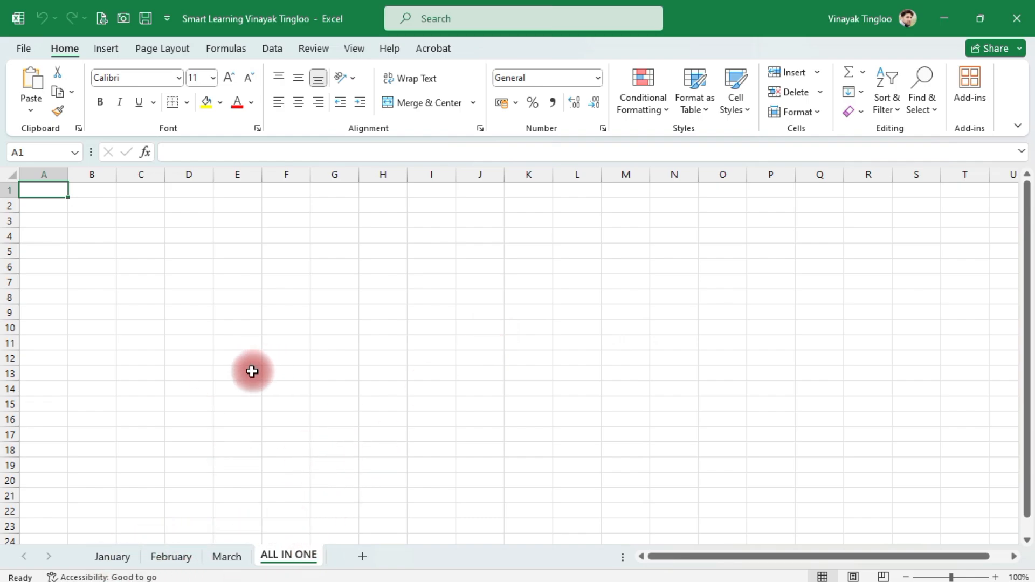
Step: Start a data import from an Excel workbook file, choosing the Smart Learning workbook in the Documents folder as the source
click(273, 49)
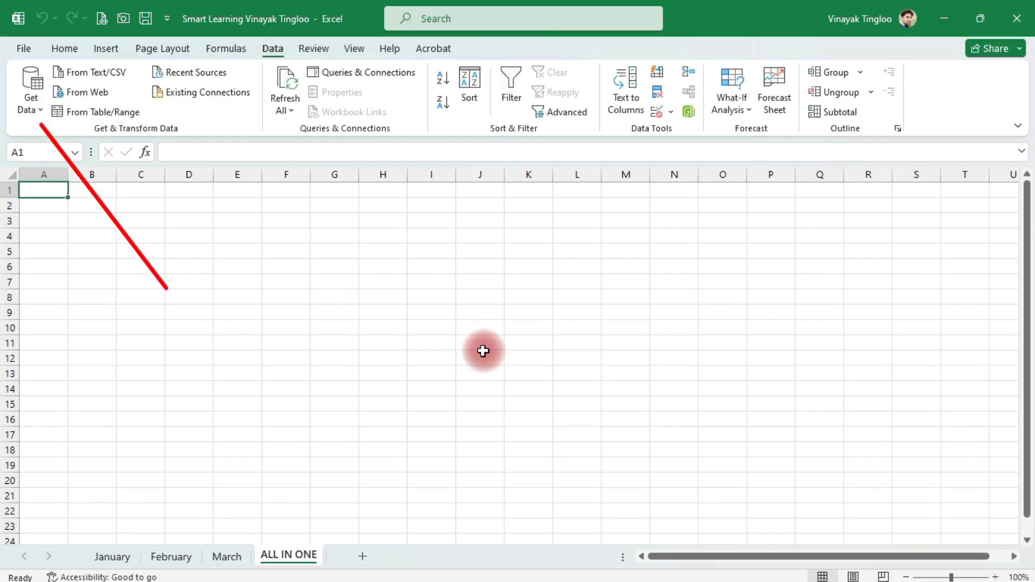
click(32, 104)
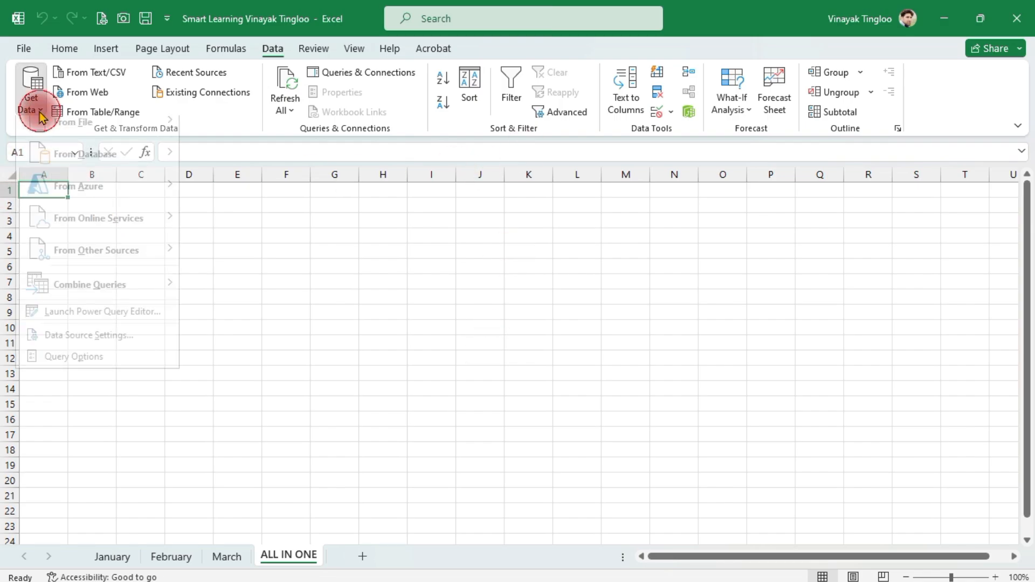
mouse_move(77, 202)
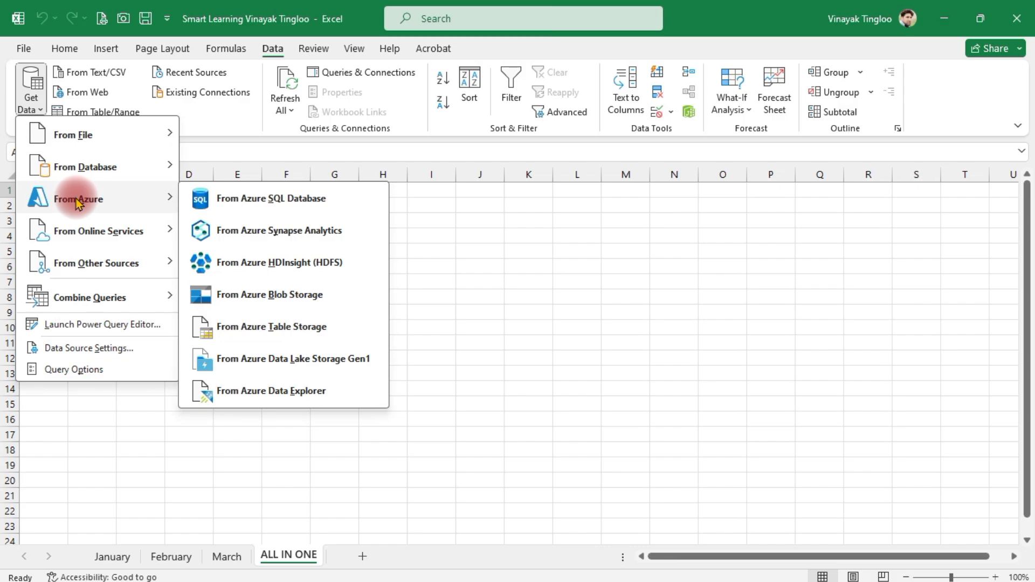
mouse_move(108, 141)
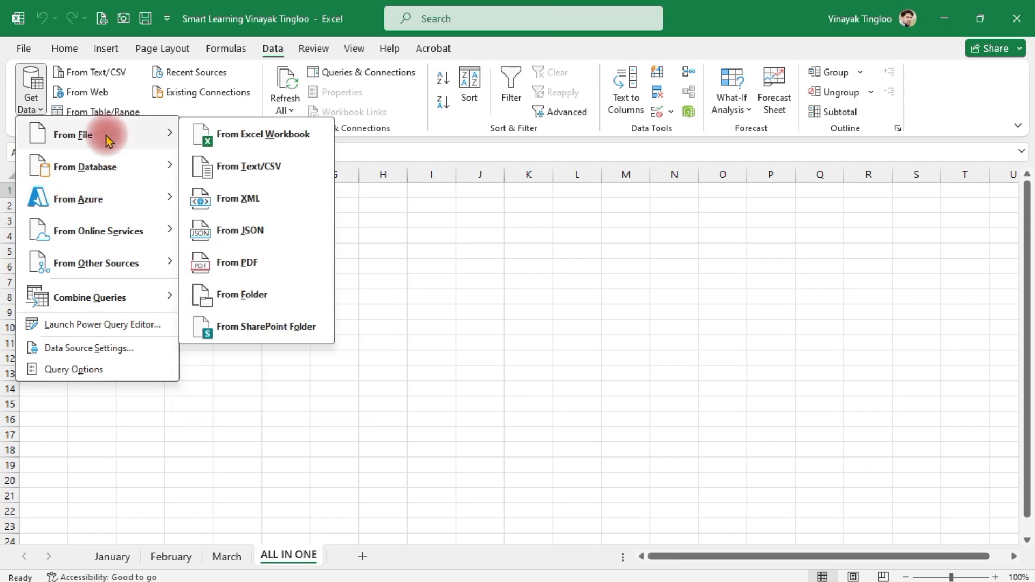
click(199, 134)
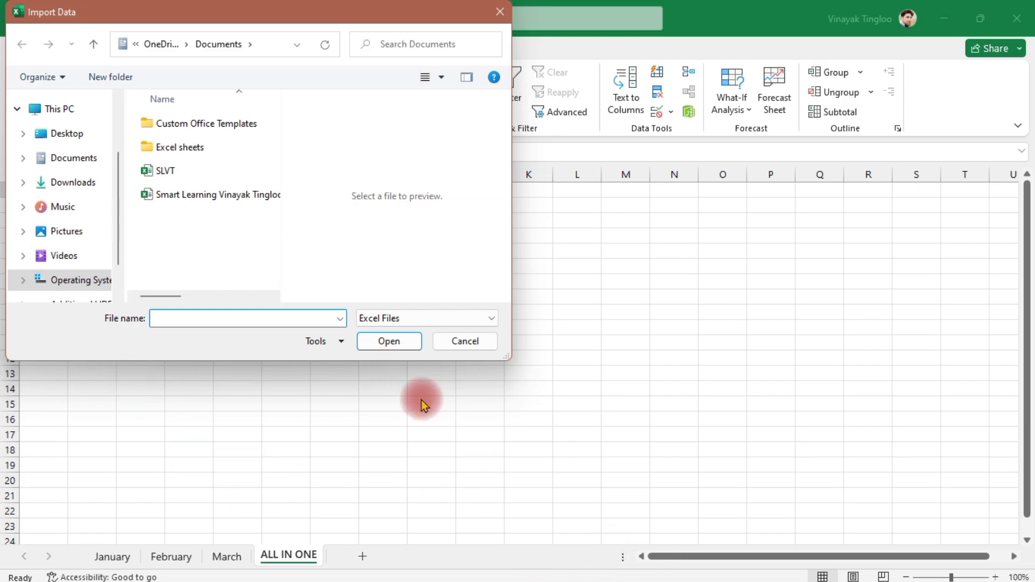
drag(263, 15, 299, 35)
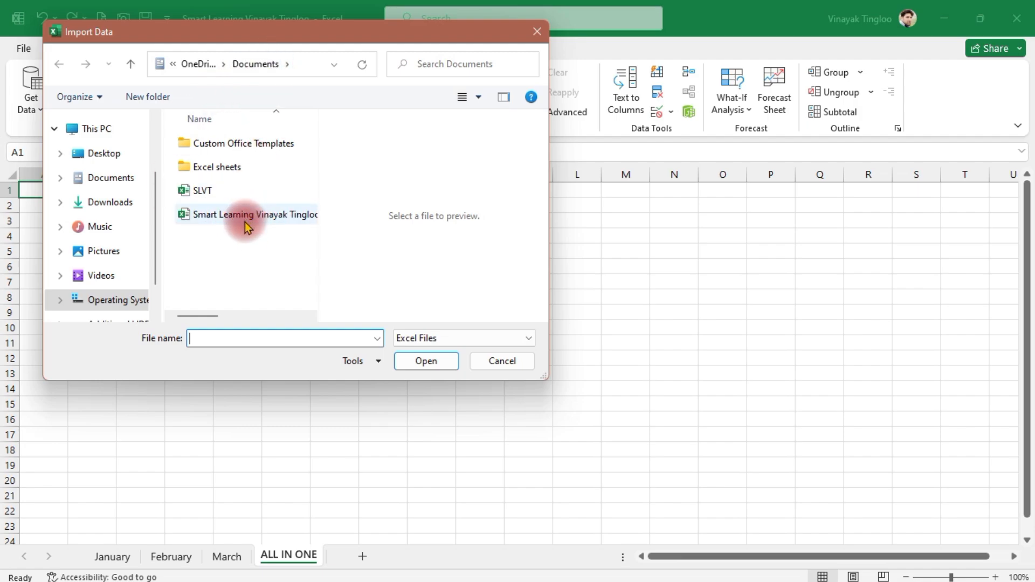
scroll(92, 134, up, 2)
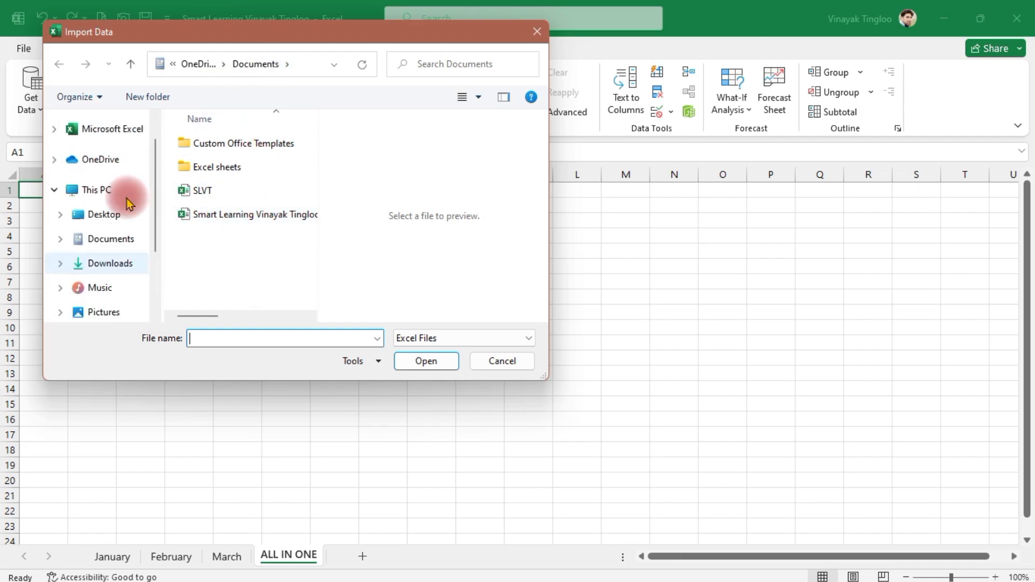
click(85, 216)
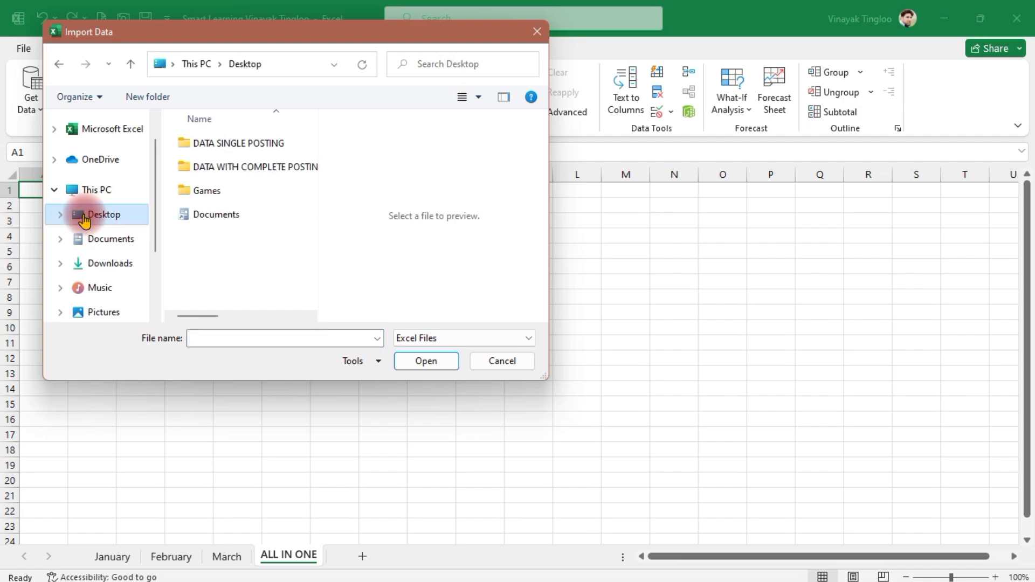
click(96, 238)
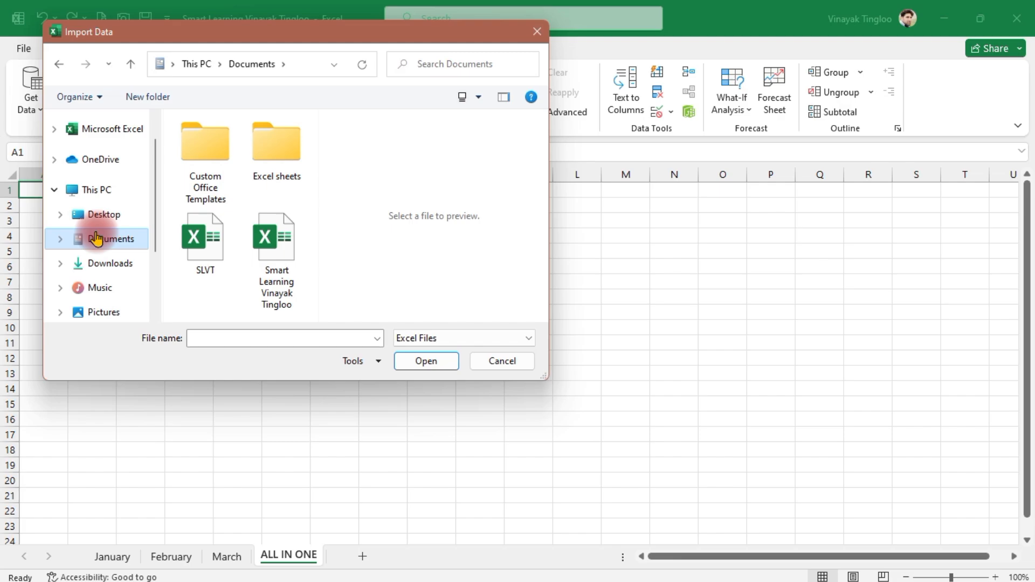
click(277, 238)
click(418, 362)
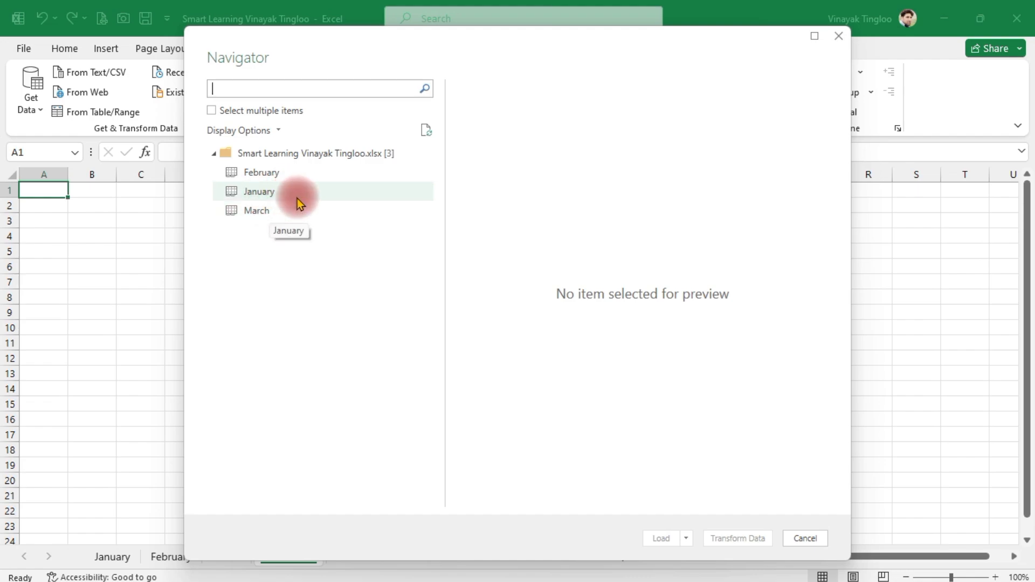
click(225, 113)
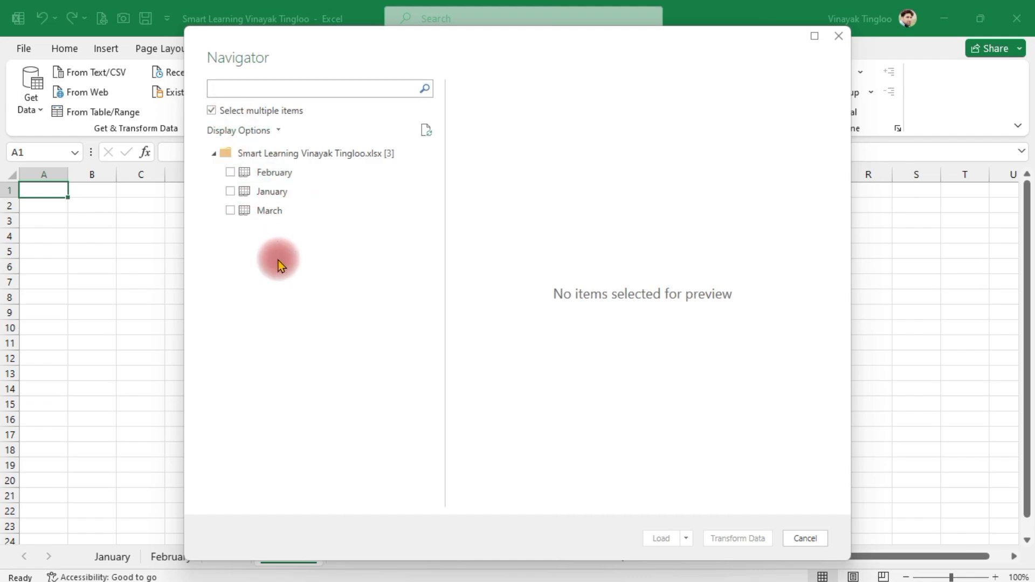
click(262, 171)
click(270, 212)
click(230, 210)
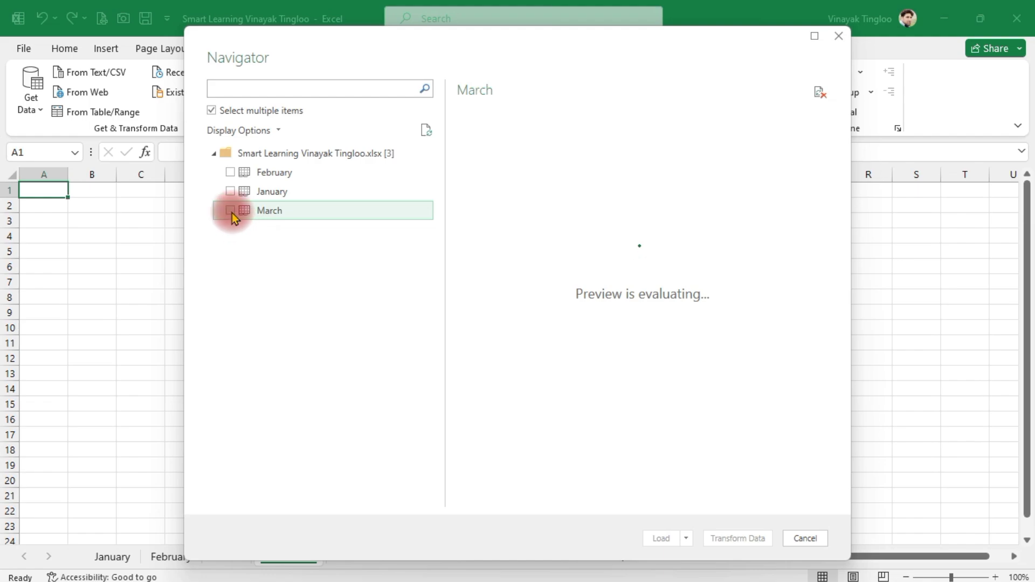
click(229, 172)
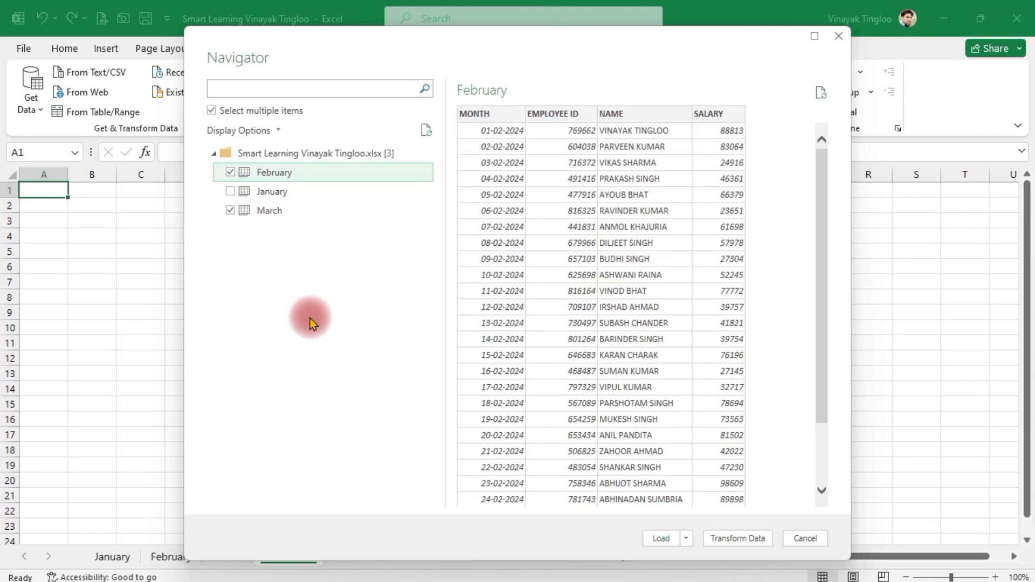
click(211, 111)
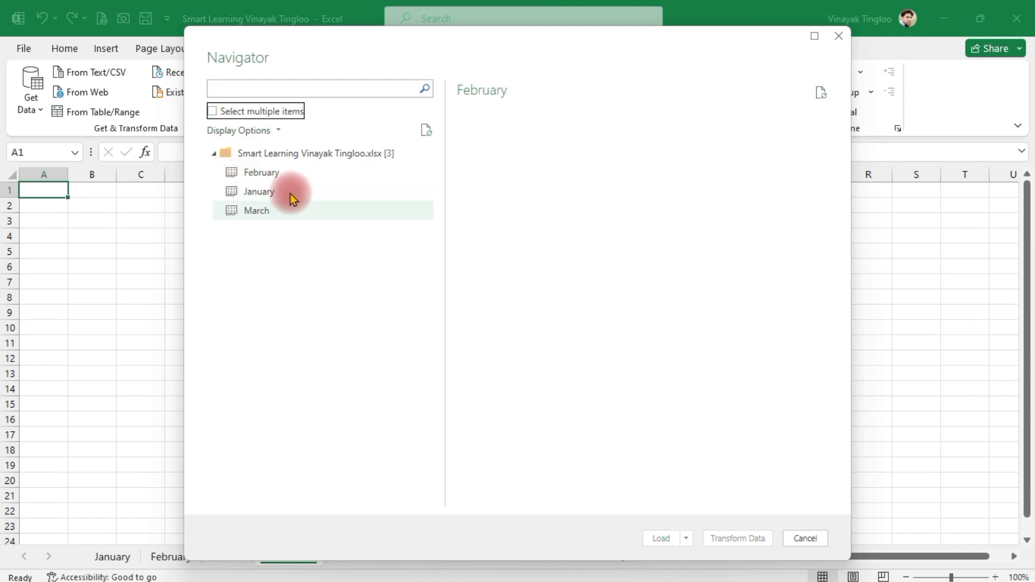
Step: Open the entire workbook for transformation in Power Query Editor and expand all columns of the Data column, keeping its name as prefix
click(297, 156)
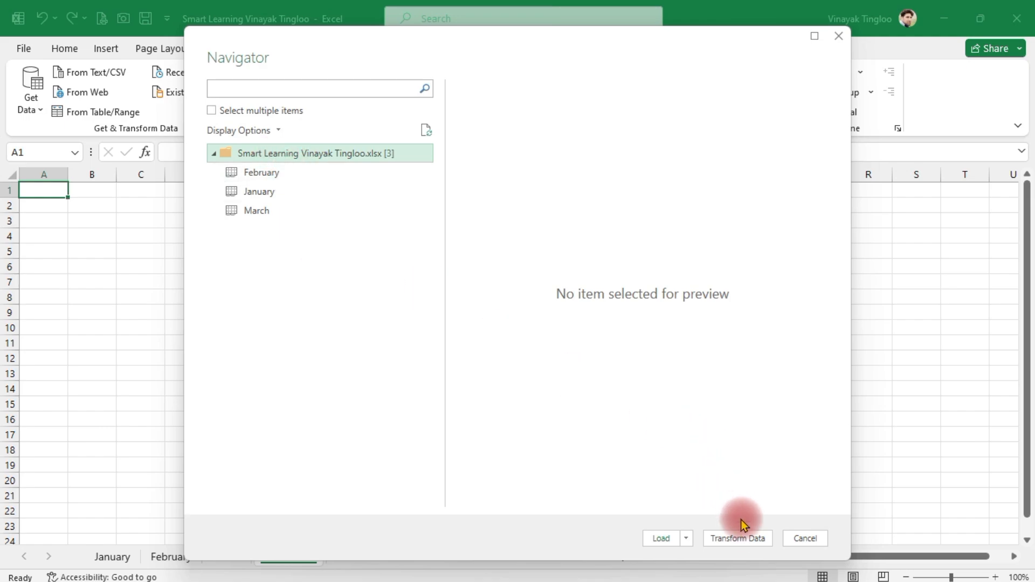
click(731, 541)
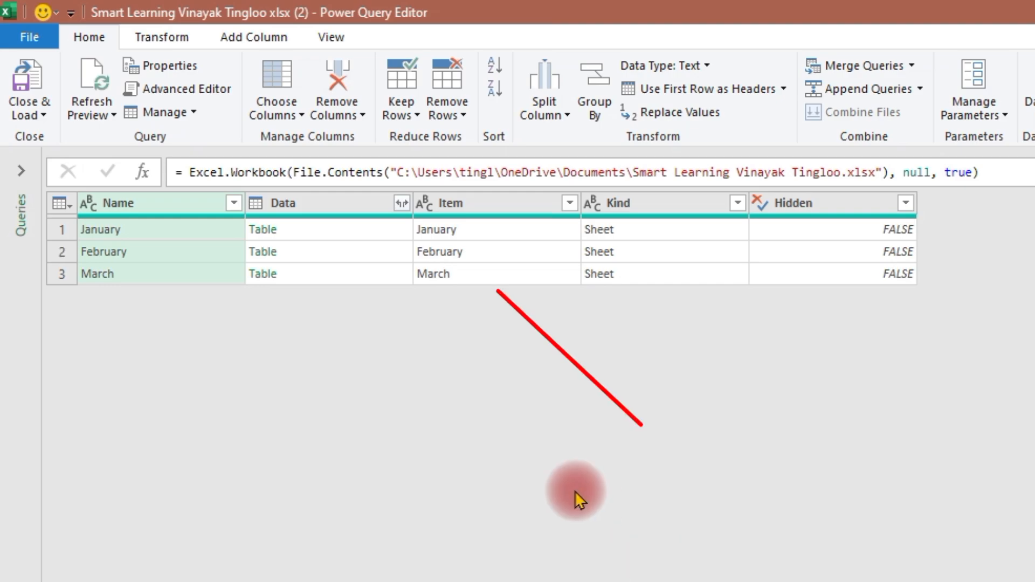
click(401, 203)
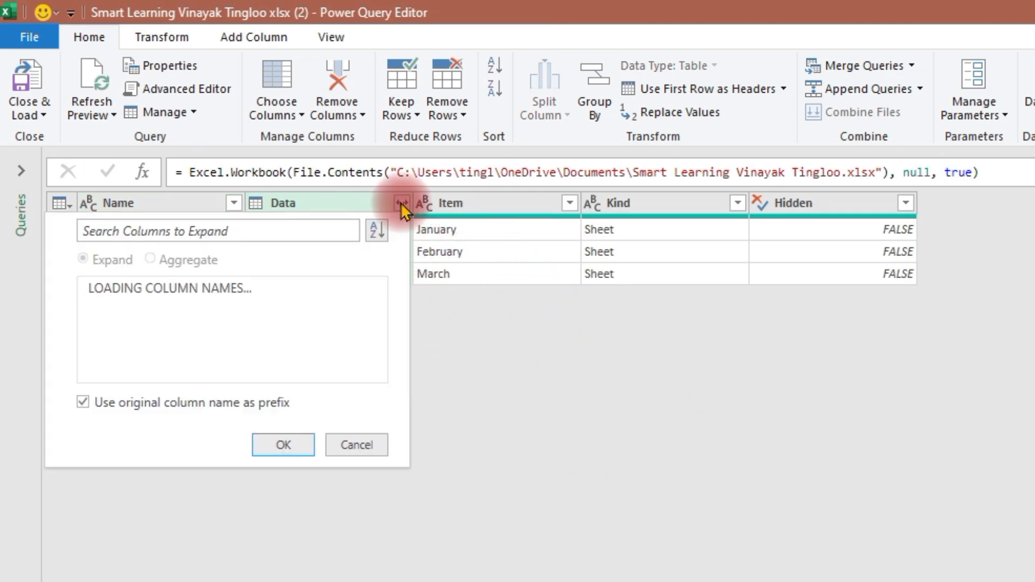
click(281, 474)
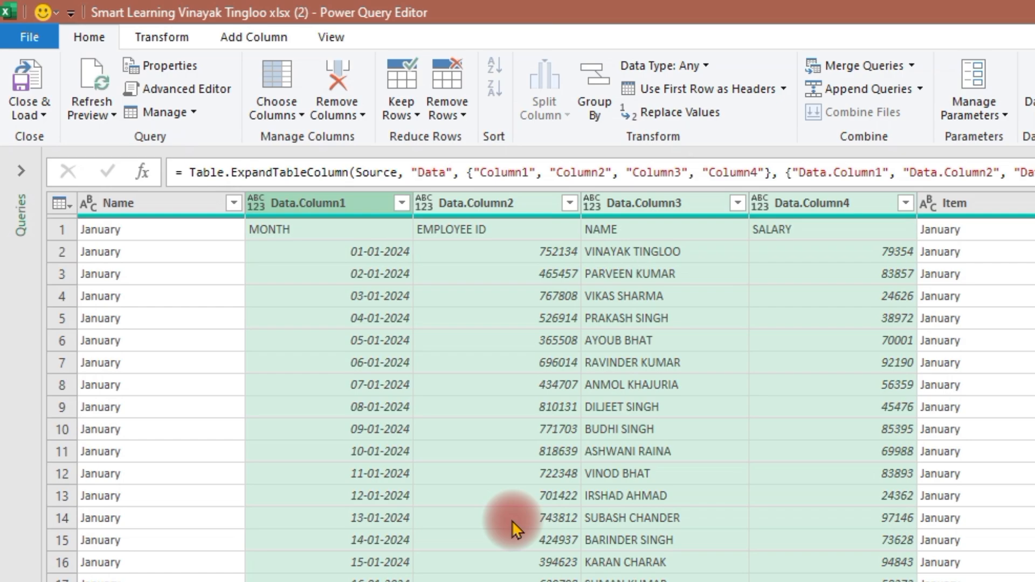
Step: Keep only Data.Column1 through Data.Column4 in the query and remove all other columns
click(334, 202)
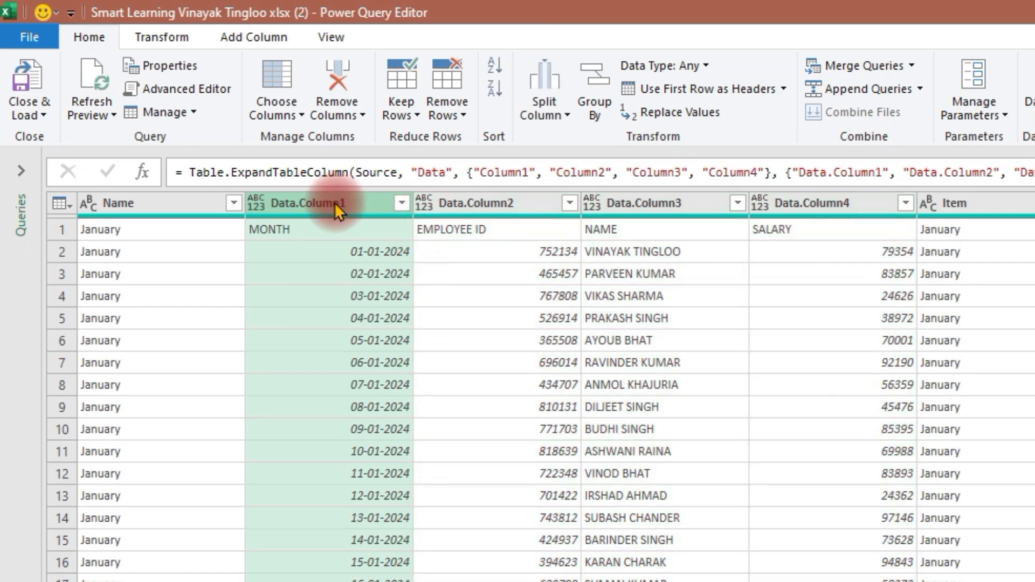
ctrl+click(498, 206)
ctrl+click(661, 207)
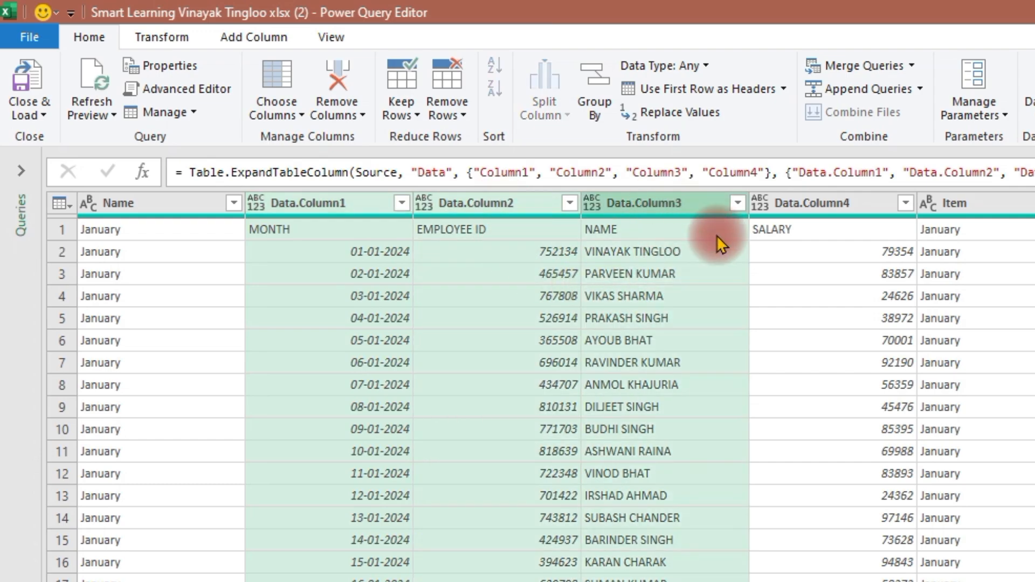
ctrl+click(828, 202)
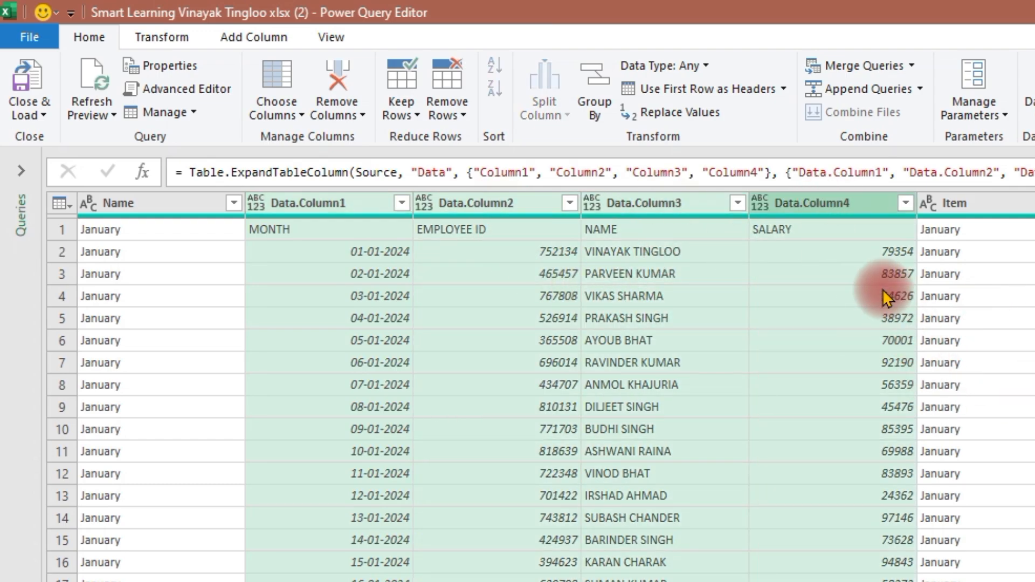
right_click(652, 208)
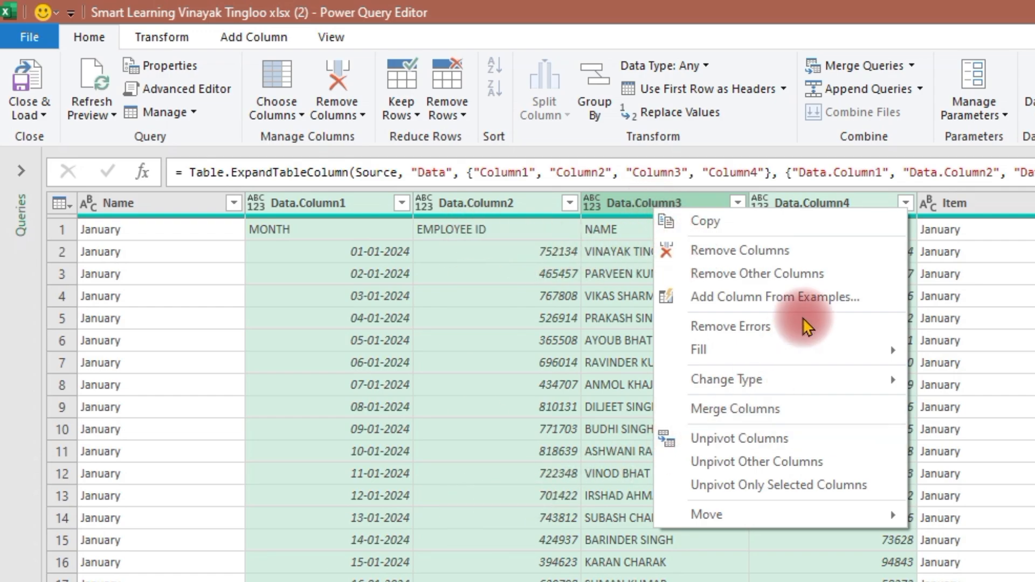
click(725, 273)
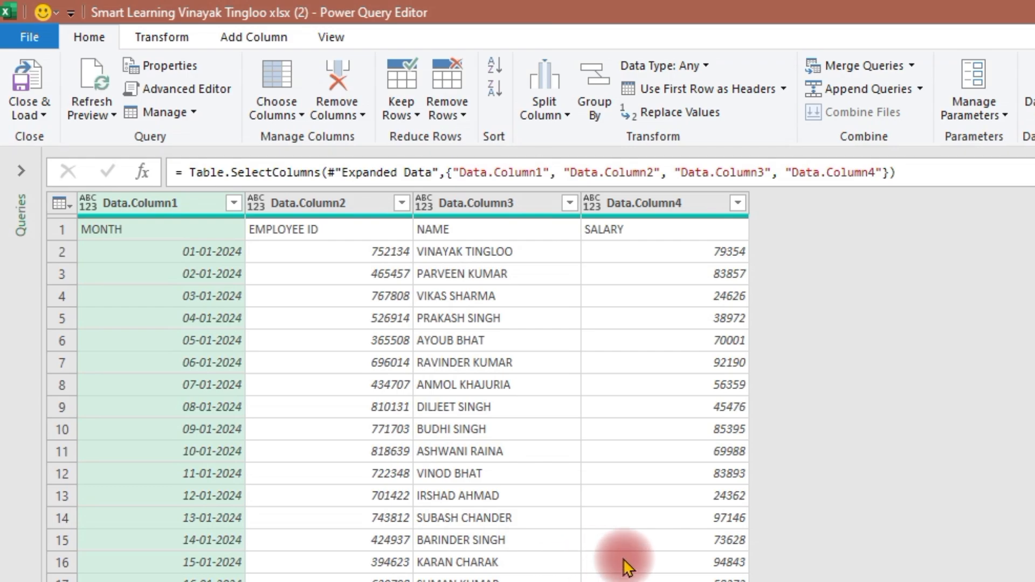
Step: Promote the first row, with MONTH, EMPLOYEE ID, NAME and SALARY, to column headers
click(325, 275)
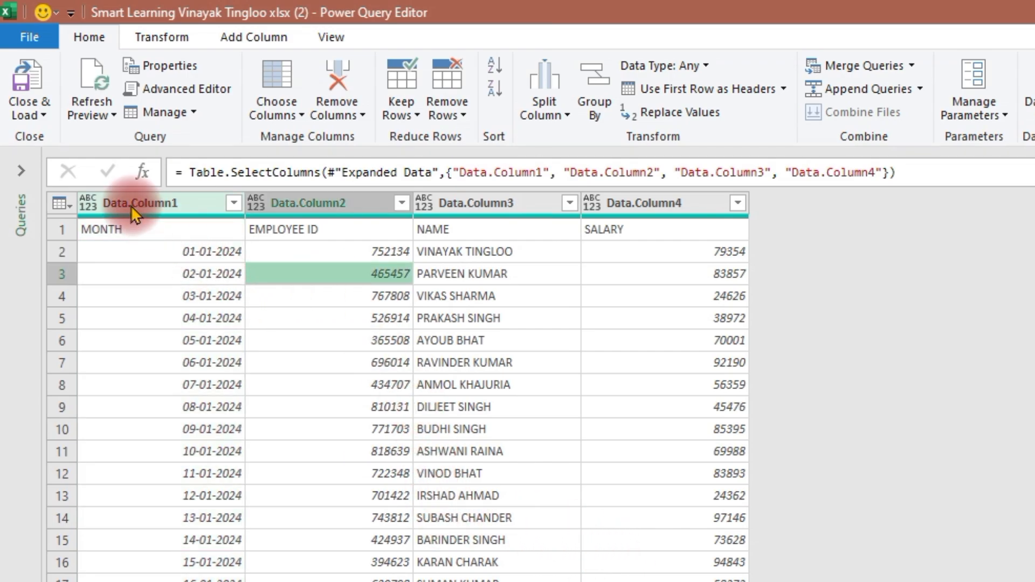
click(301, 210)
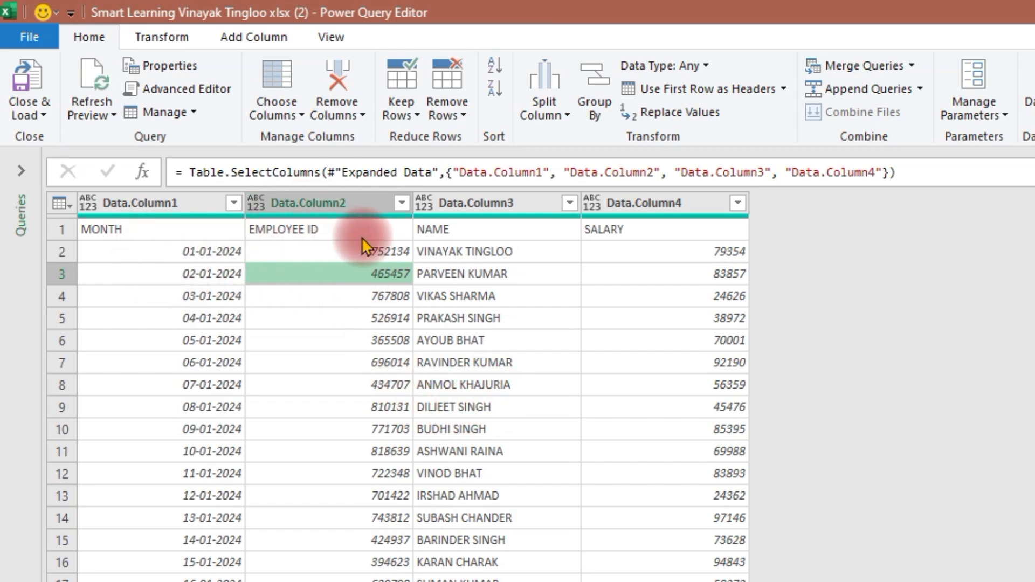
click(56, 229)
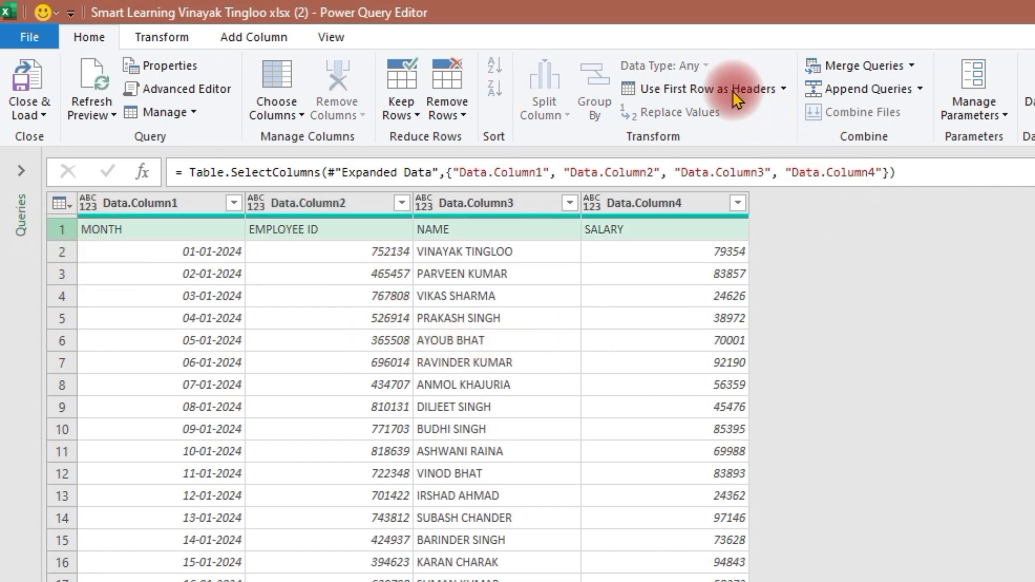
click(709, 87)
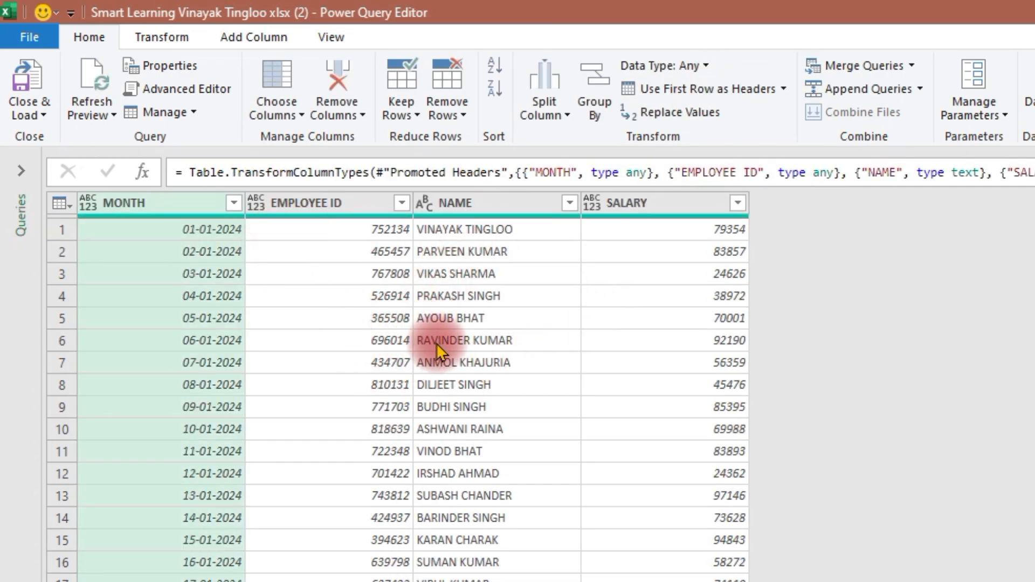
Step: Filter the EMPLOYEE ID column to exclude the repeated header rows containing the value EMPLOYEE ID
scroll(436, 342, down, 8)
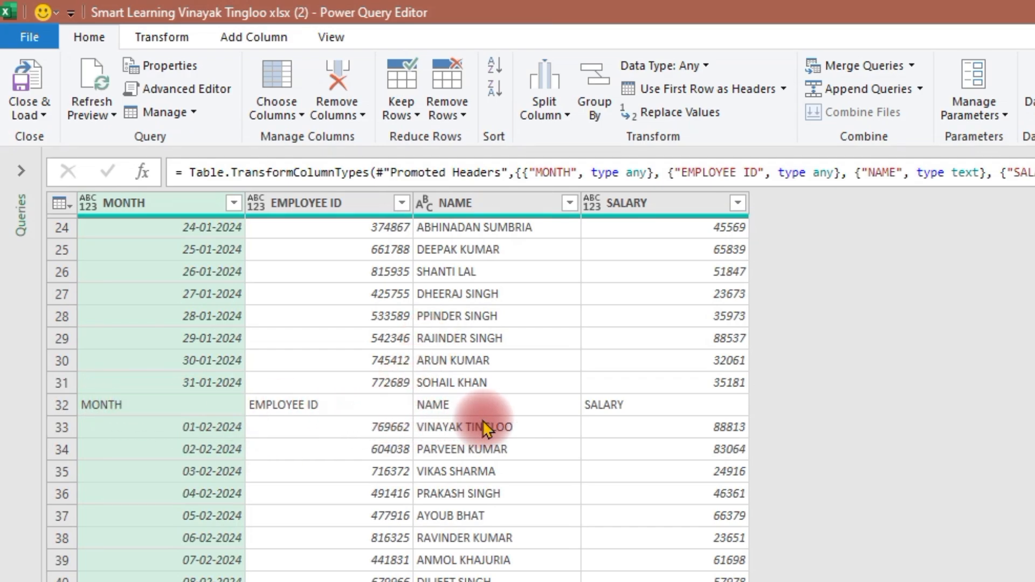
scroll(567, 422, down, 3)
scroll(568, 421, down, 12)
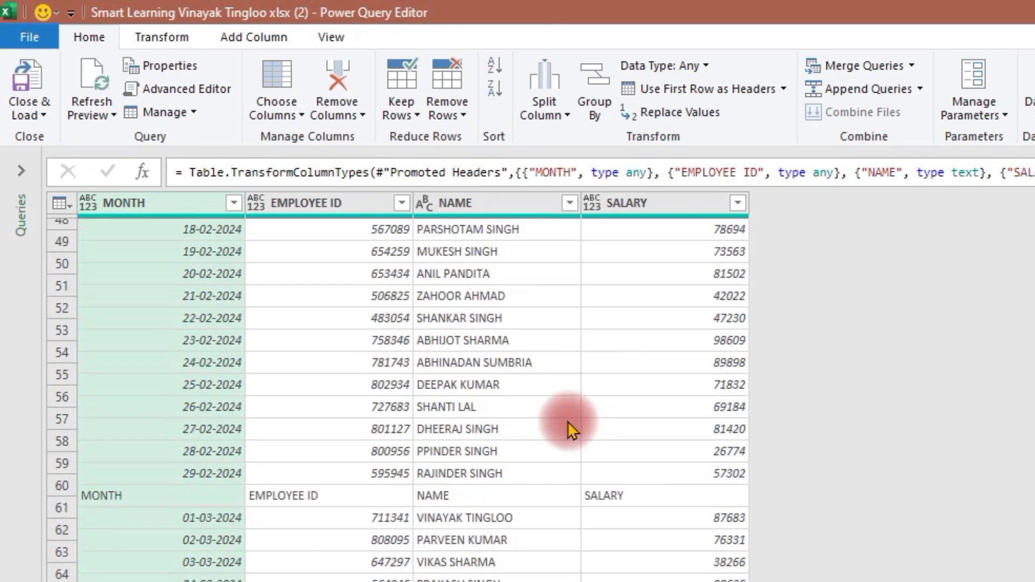
scroll(567, 421, up, 20)
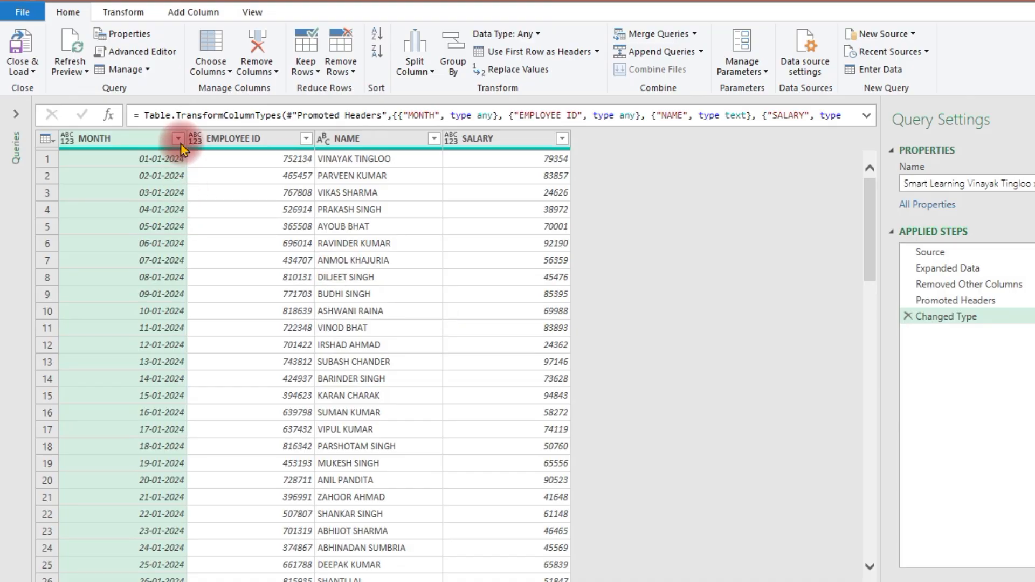
click(305, 139)
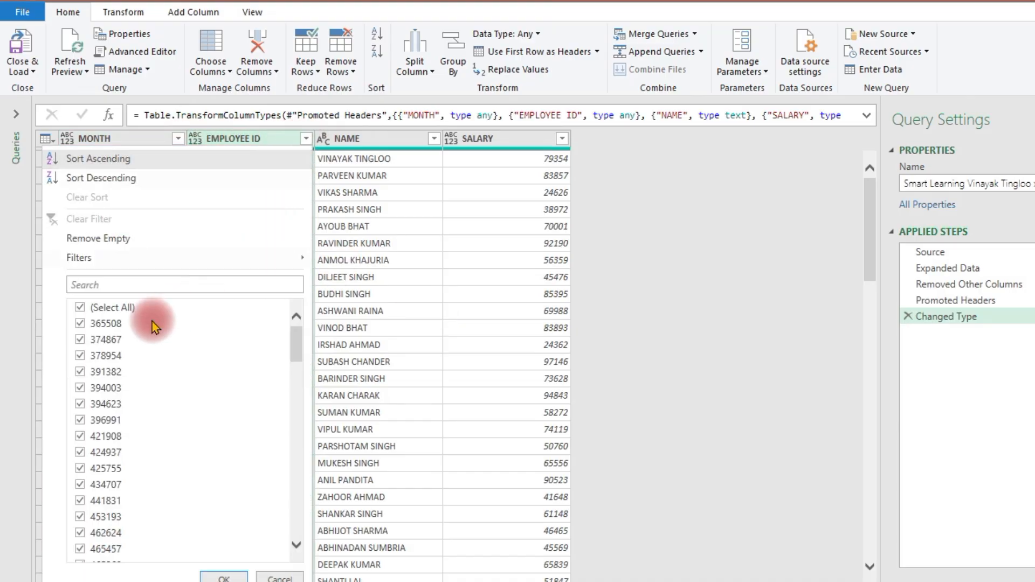
scroll(141, 324, down, 2)
scroll(141, 324, down, 10)
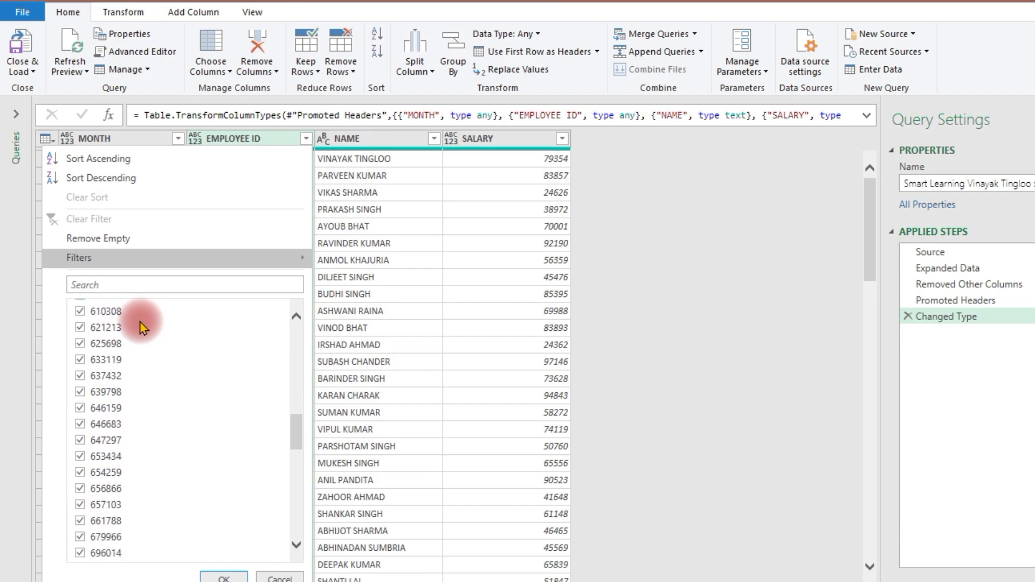
scroll(178, 449, down, 10)
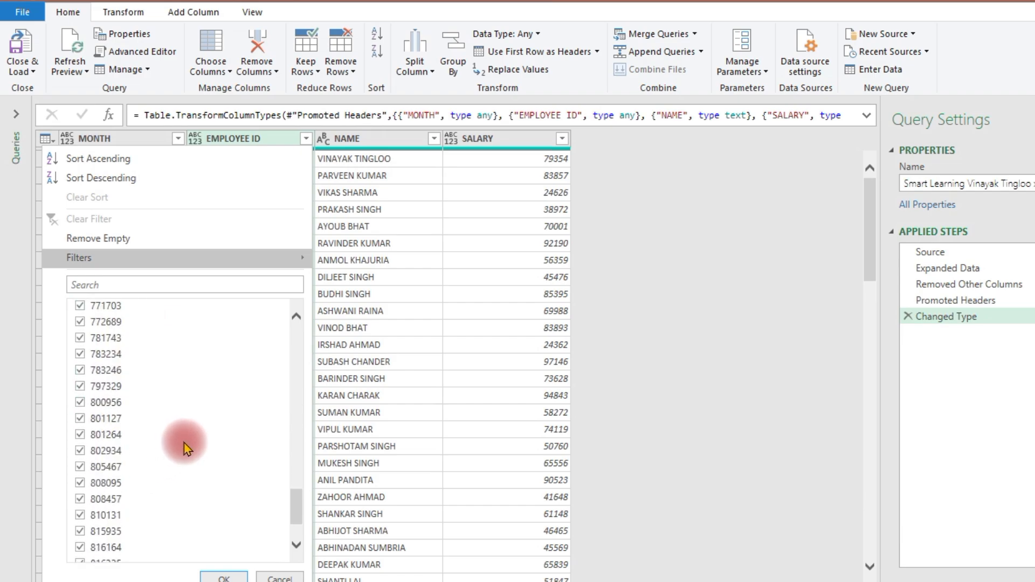
click(103, 553)
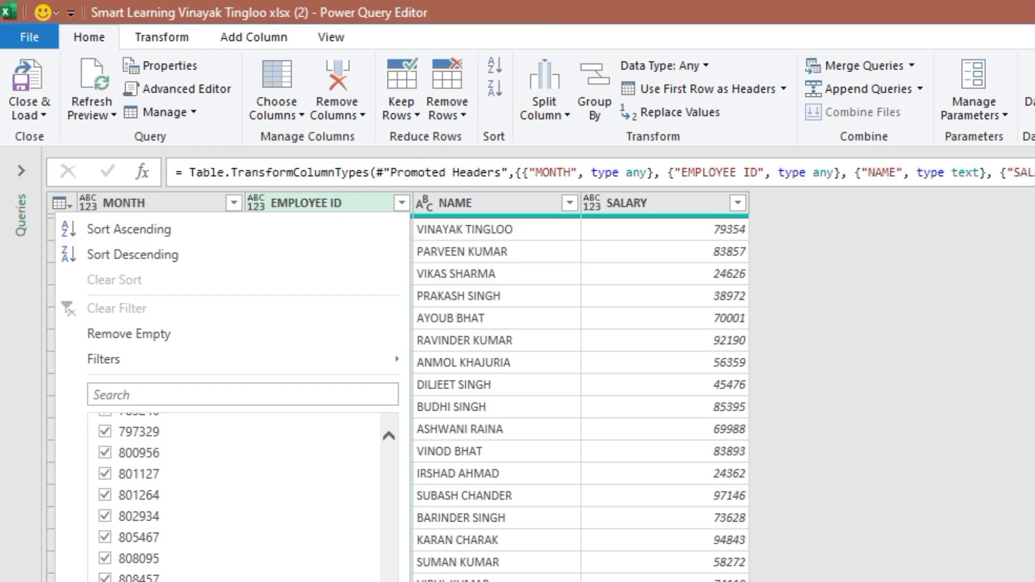
click(351, 580)
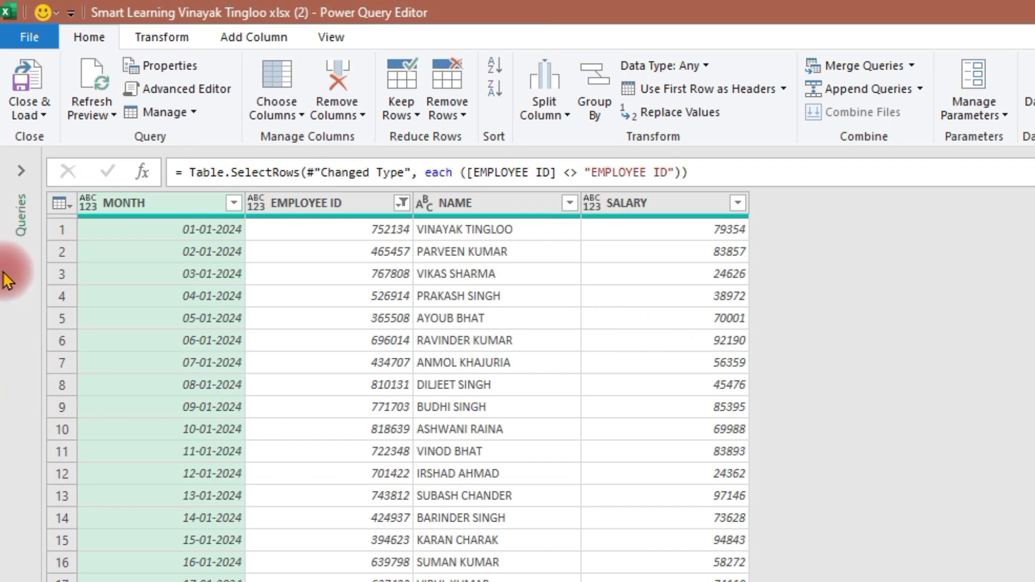
Step: Close the query editor and load the query as a table into the existing worksheet ALL IN ONE, starting at cell A1
click(45, 114)
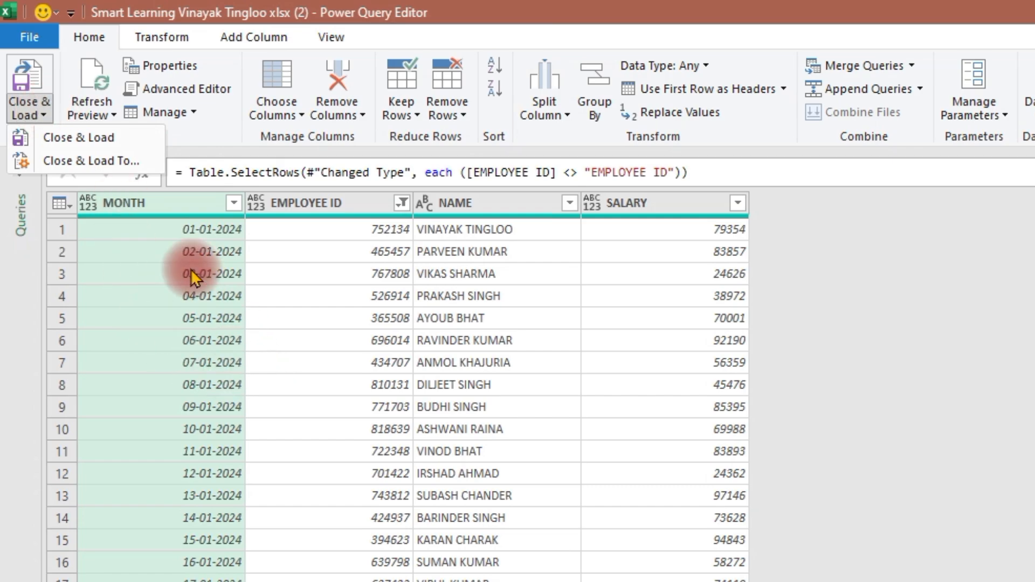
click(78, 161)
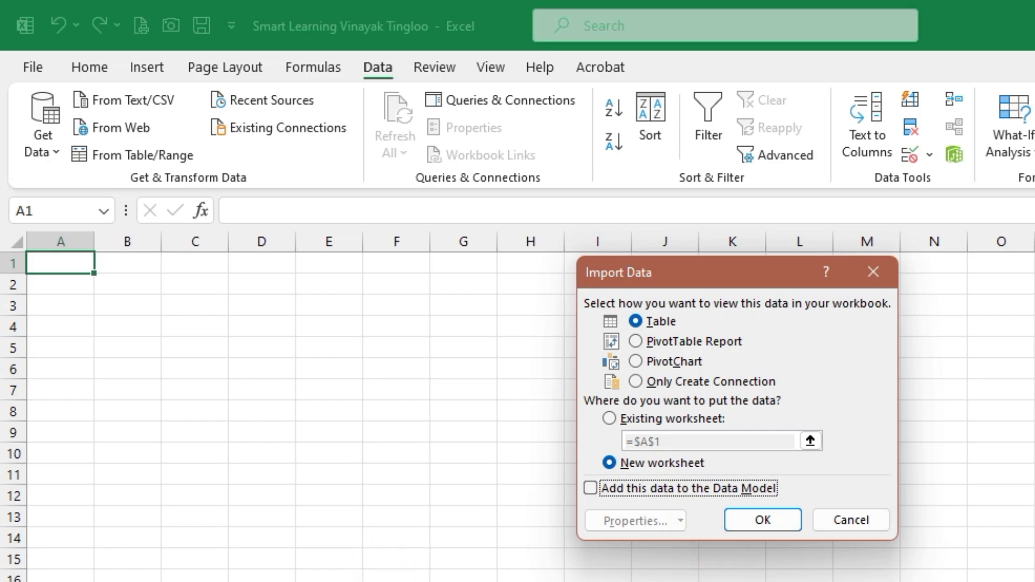
click(609, 419)
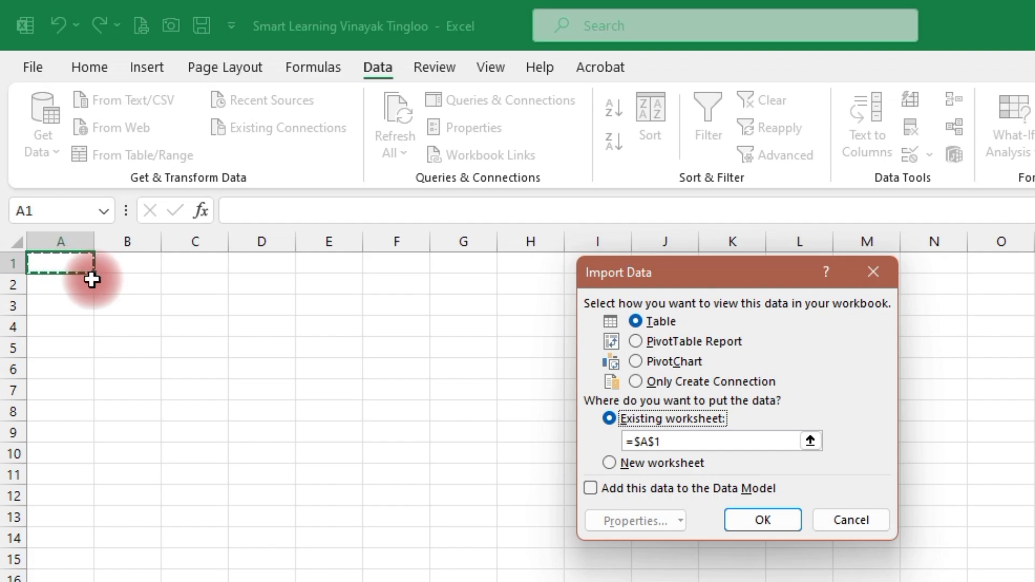
click(478, 567)
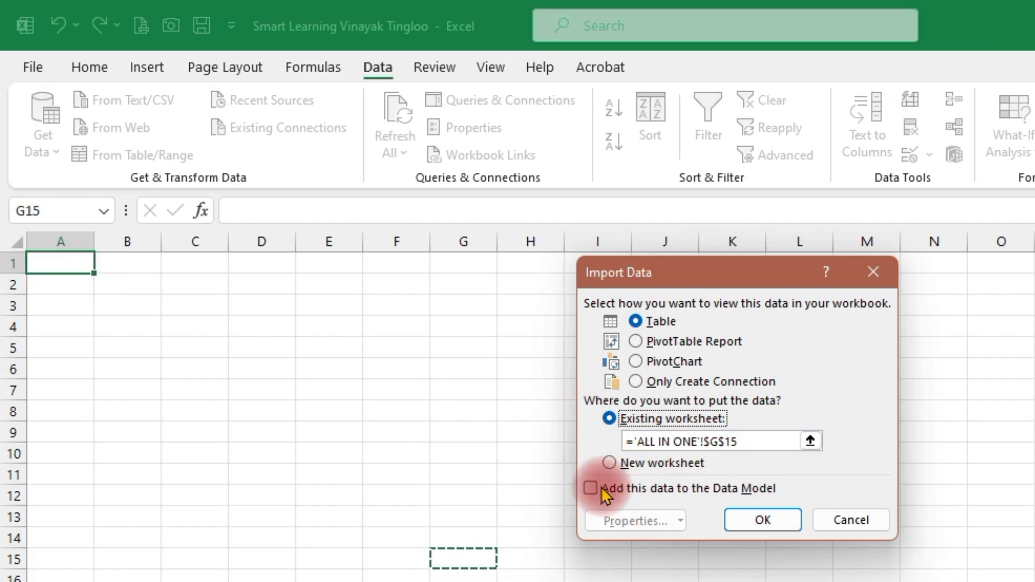
drag(749, 441, 596, 452)
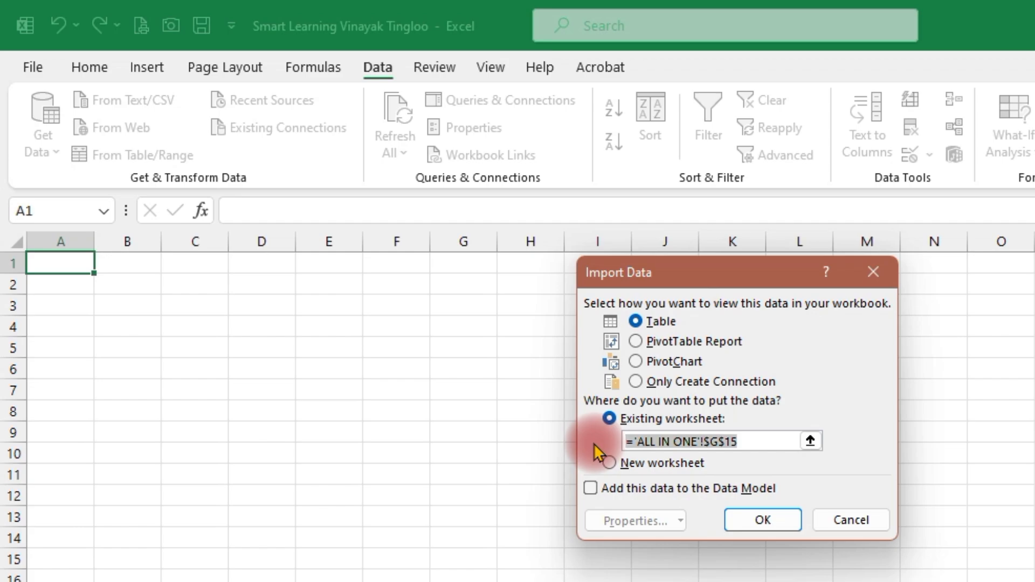
click(67, 263)
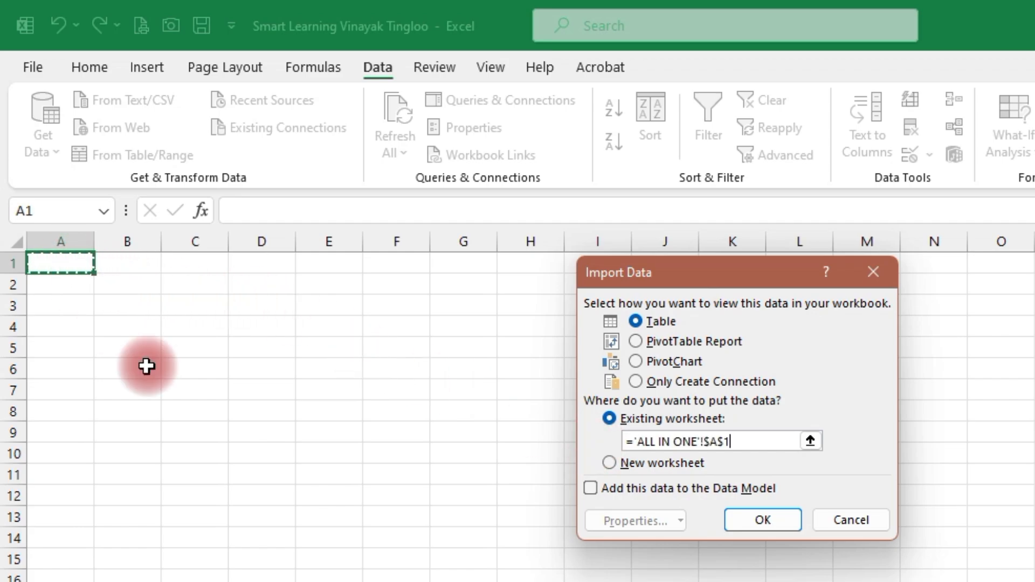
click(757, 520)
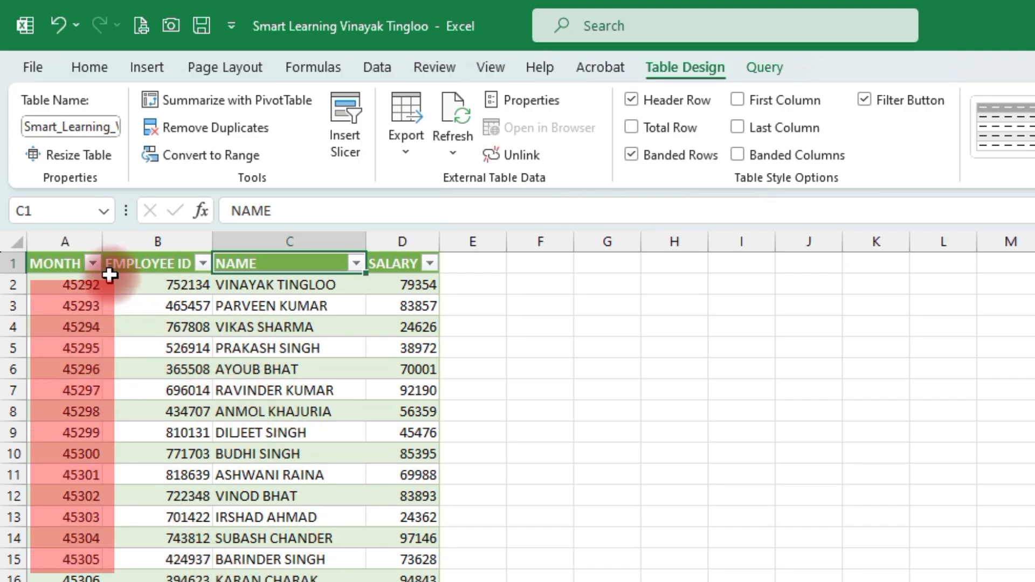
Step: Format the MONTH column as Short Date and check its date type in the cell format settings without changing it
click(65, 237)
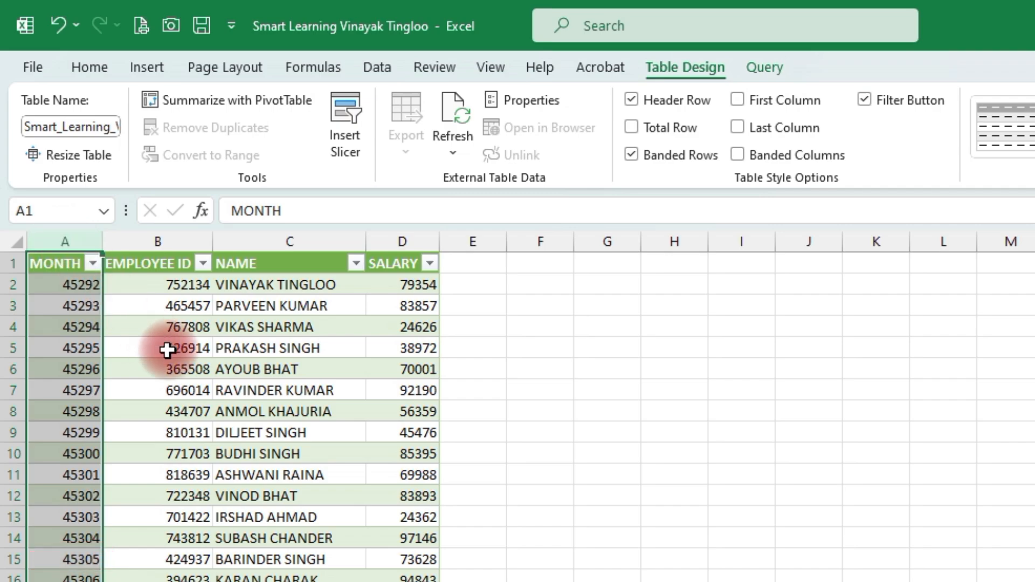
click(98, 69)
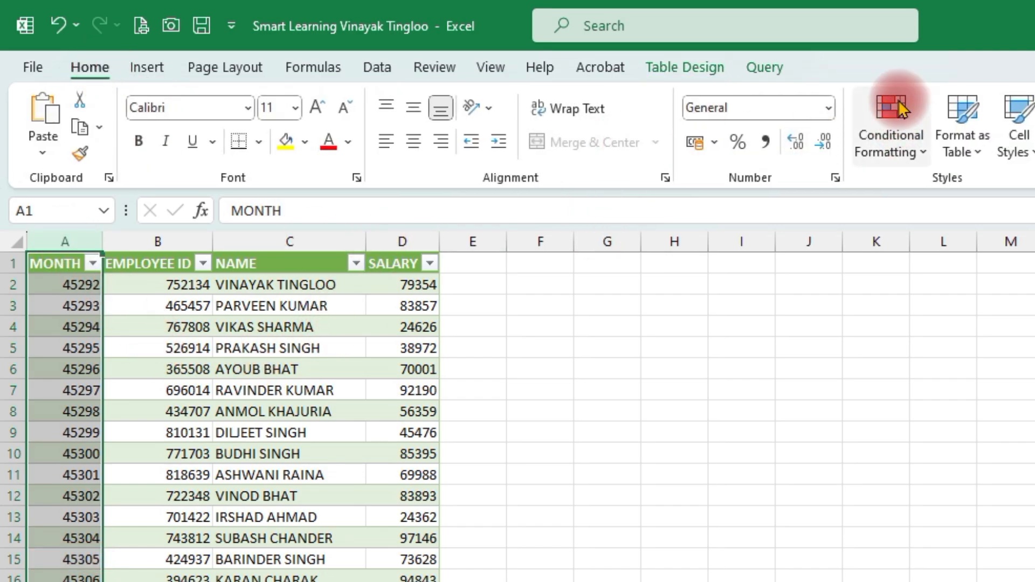
click(825, 107)
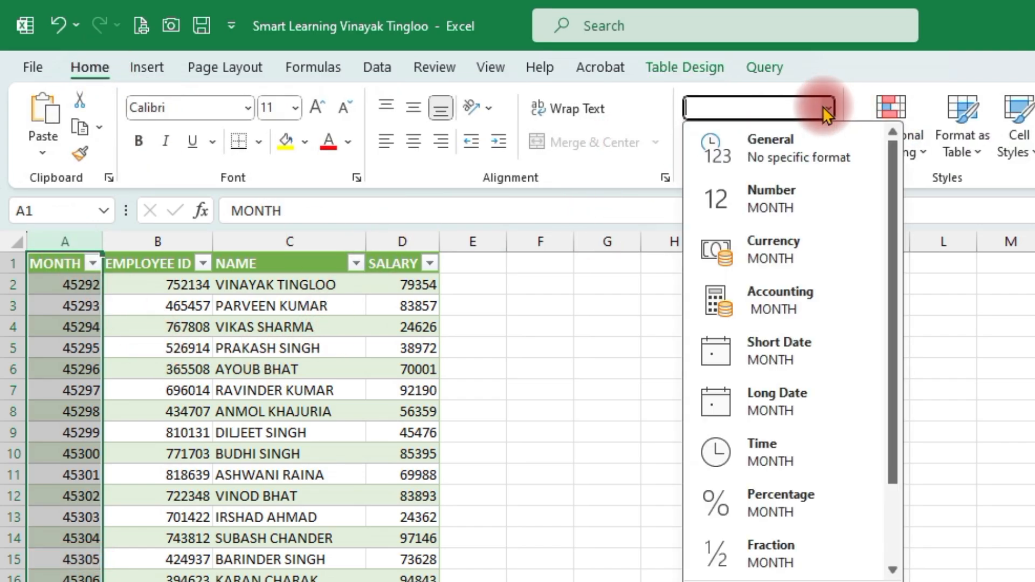
click(807, 353)
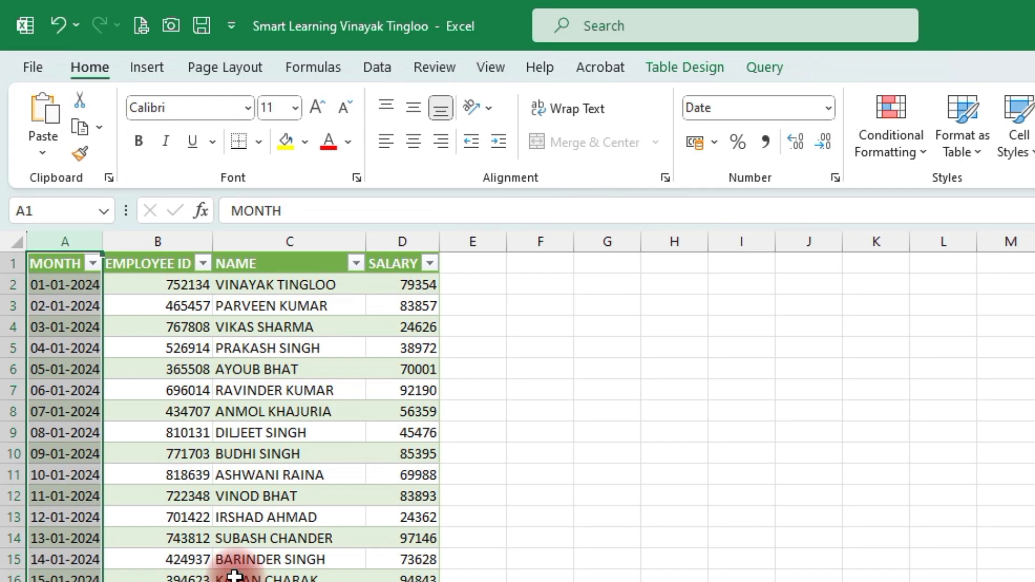
key(ctrl+1)
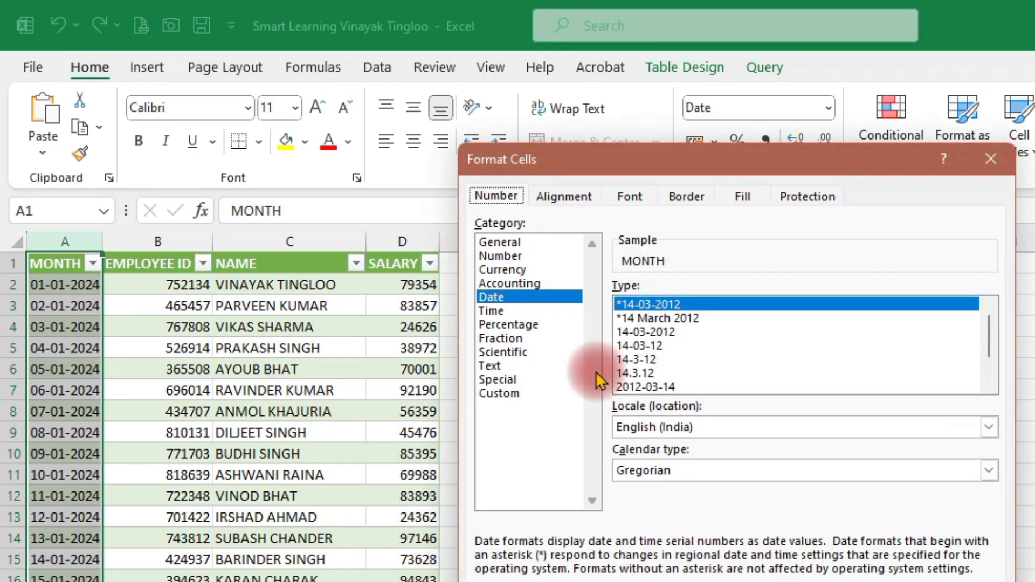
key(Escape)
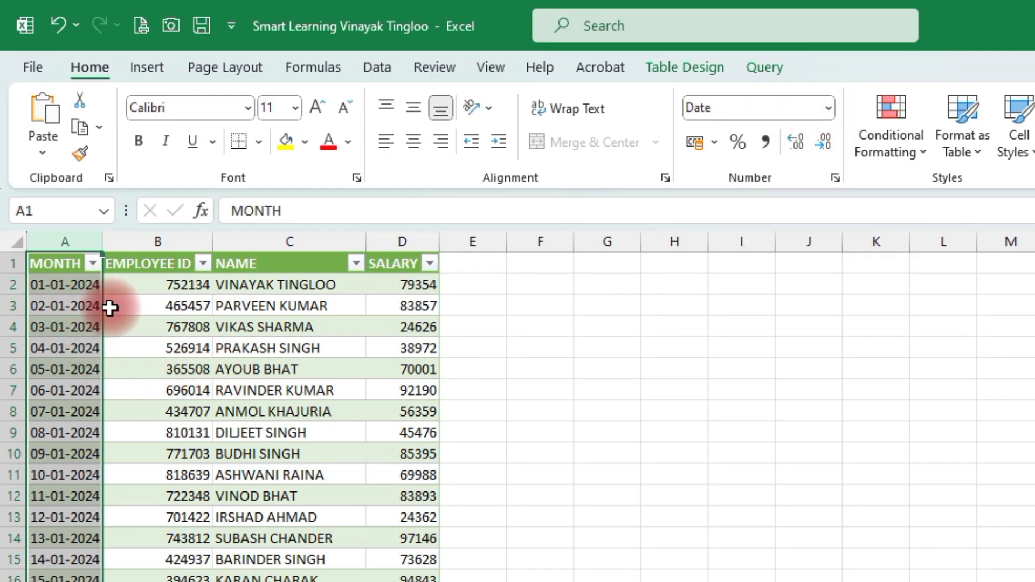
Step: Review the combined January to March rows and remove the filter buttons from the table's header row
scroll(110, 308, down, 5)
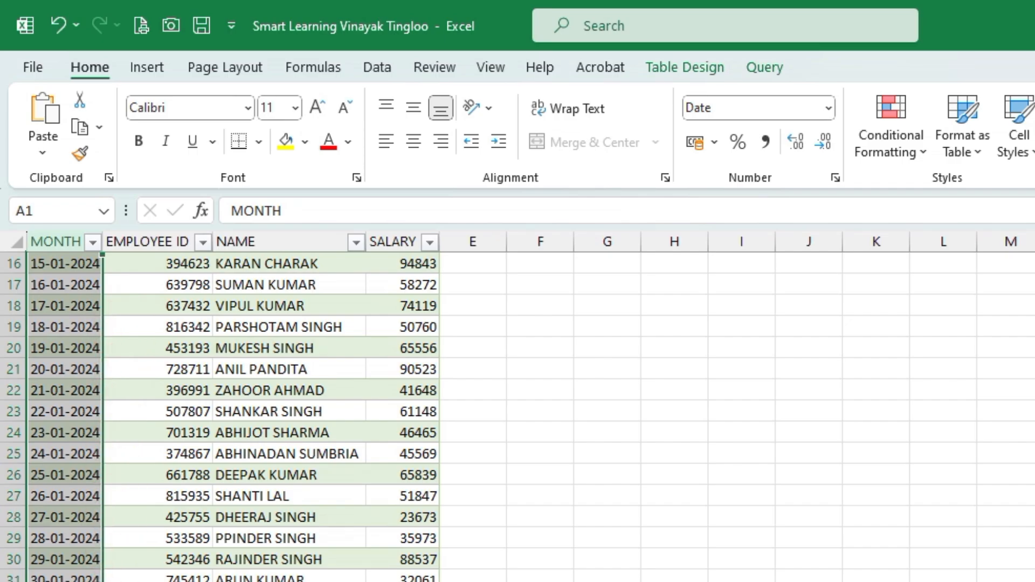
click(65, 581)
scroll(129, 580, down, 8)
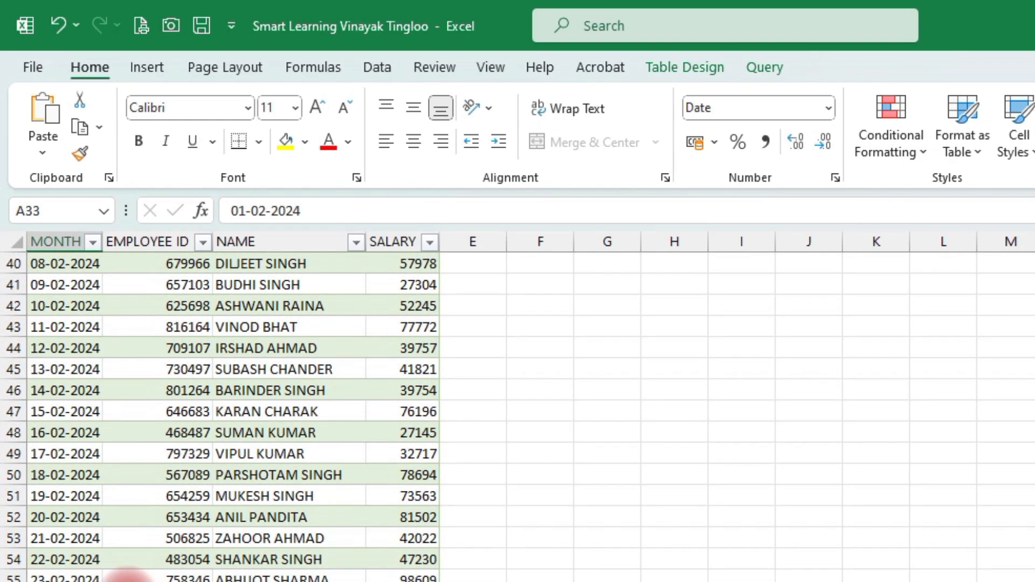
scroll(128, 576, down, 2)
scroll(154, 578, down, 10)
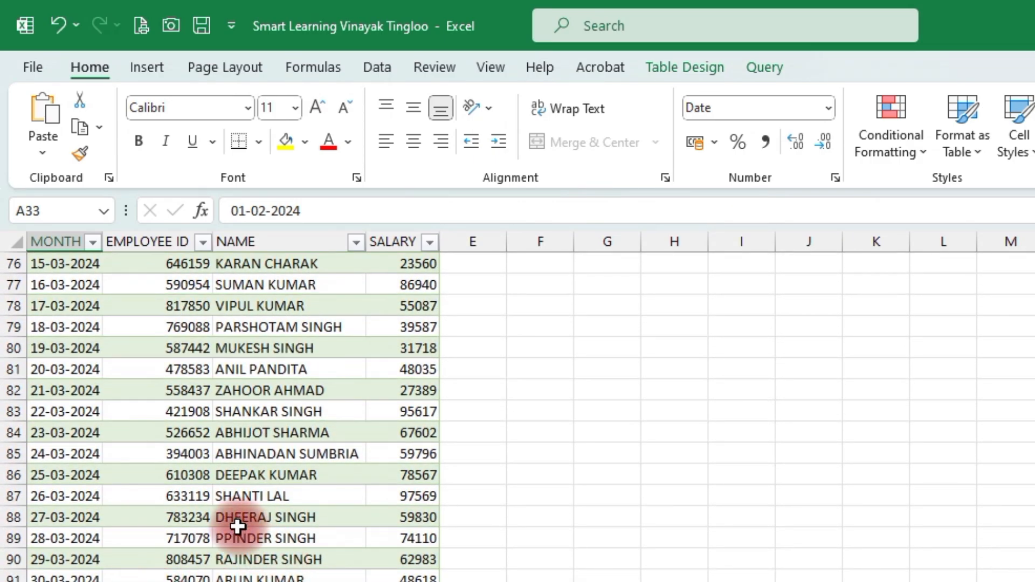
scroll(237, 525, up, 20)
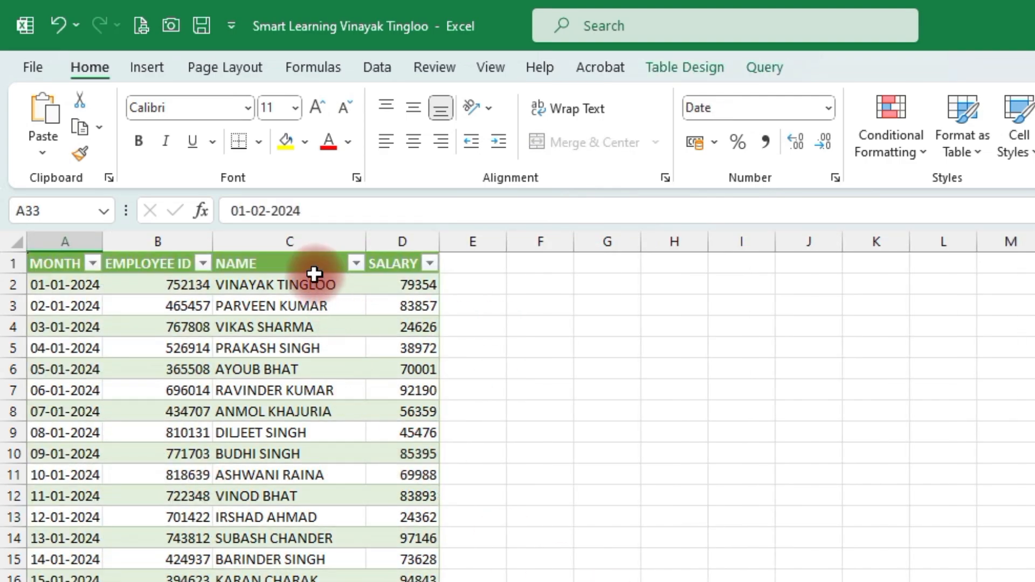
click(315, 266)
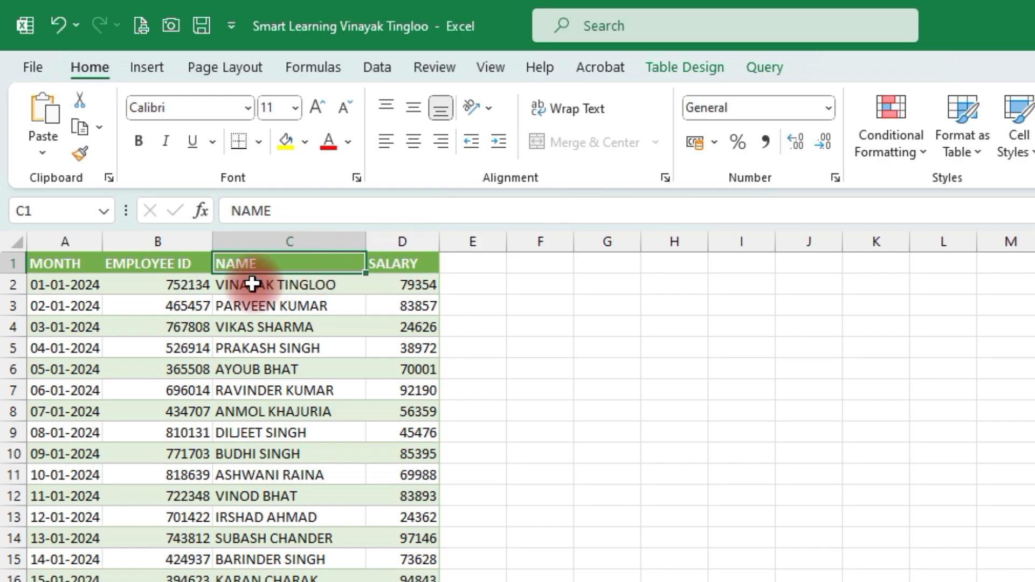
Step: Fill the whole combined table with white and apply all borders to its cells
key(ctrl+a)
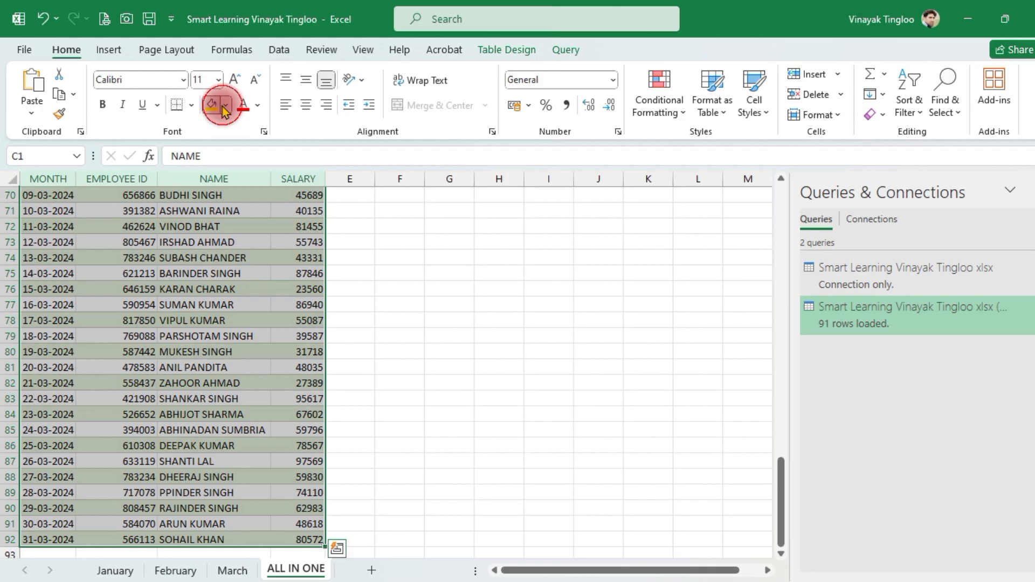
click(233, 109)
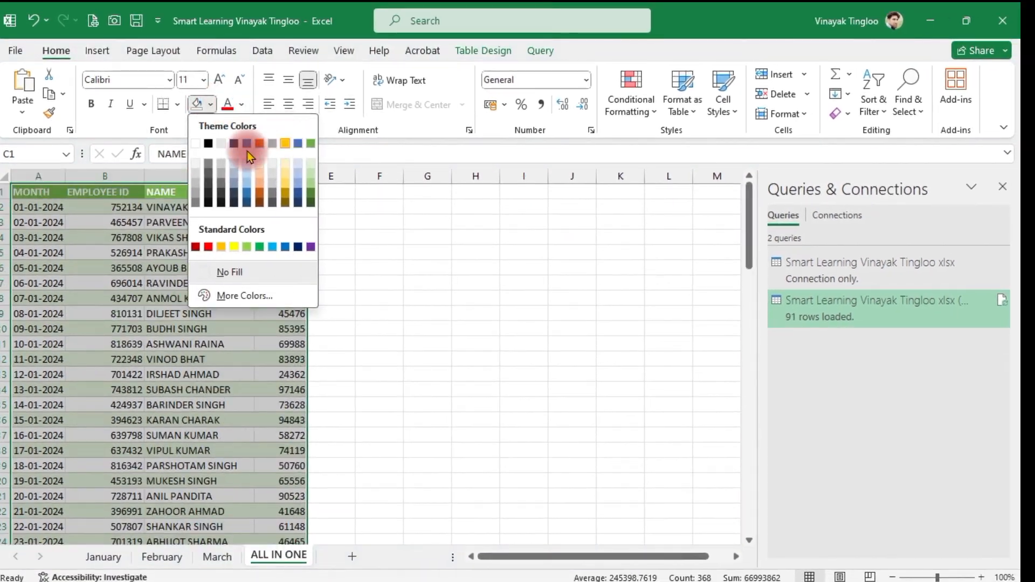
click(211, 150)
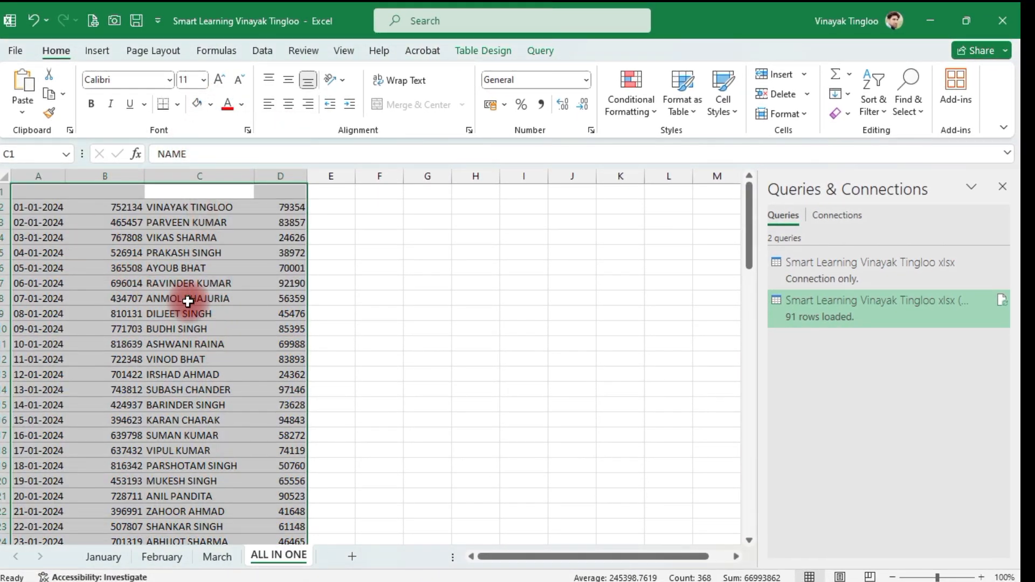
key(alt+h)
key(b)
key(a)
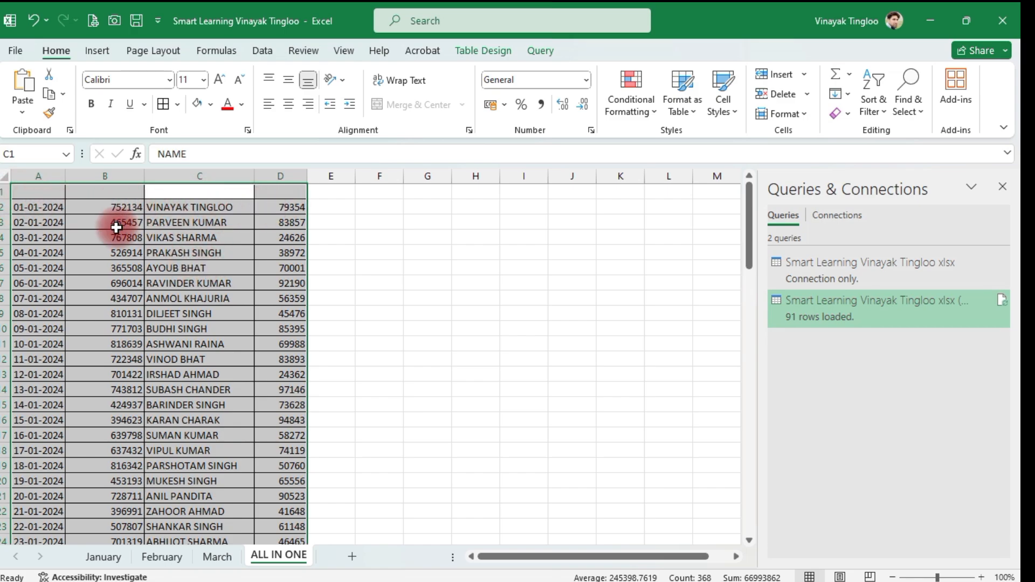
Step: Set the font color of the header row to Automatic
click(4, 191)
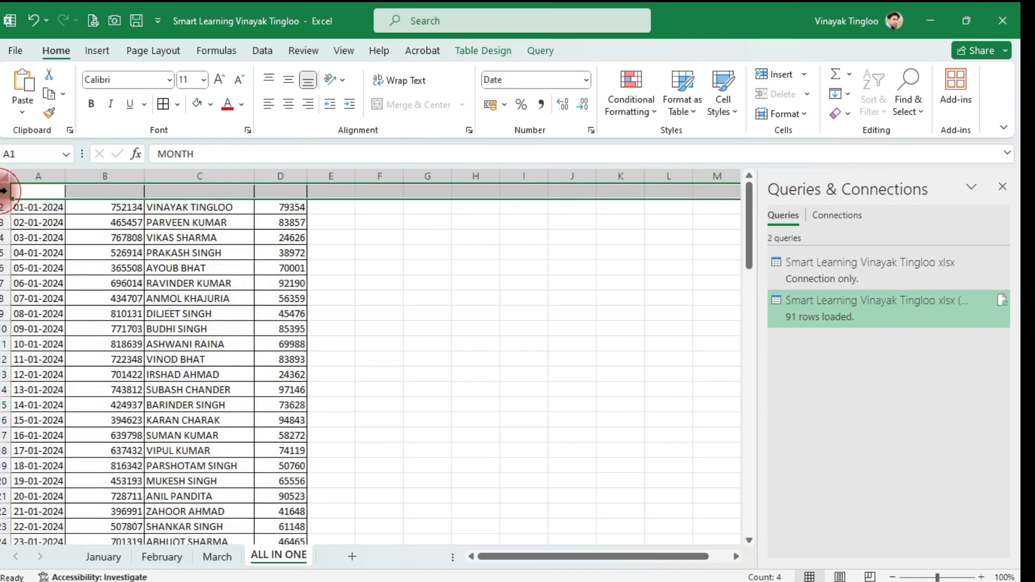
click(241, 104)
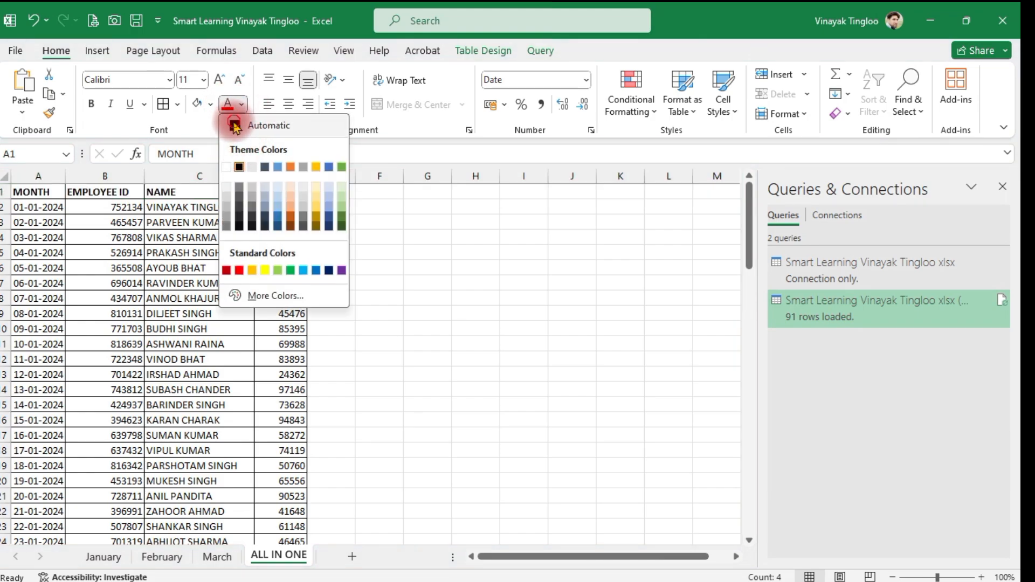
click(235, 125)
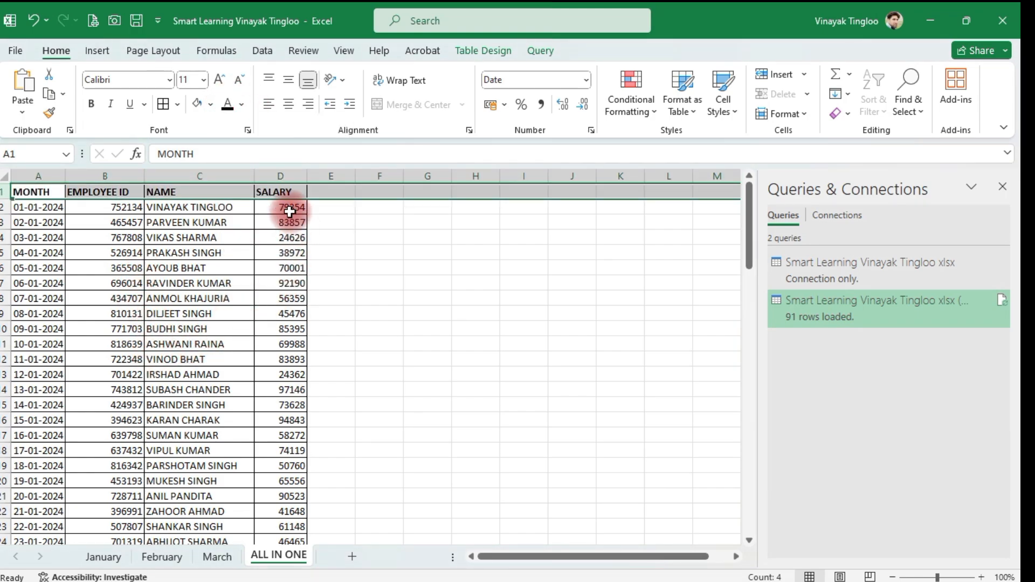
Step: Center the contents of the EMPLOYEE ID and SALARY columns horizontally
click(280, 176)
ctrl+click(114, 175)
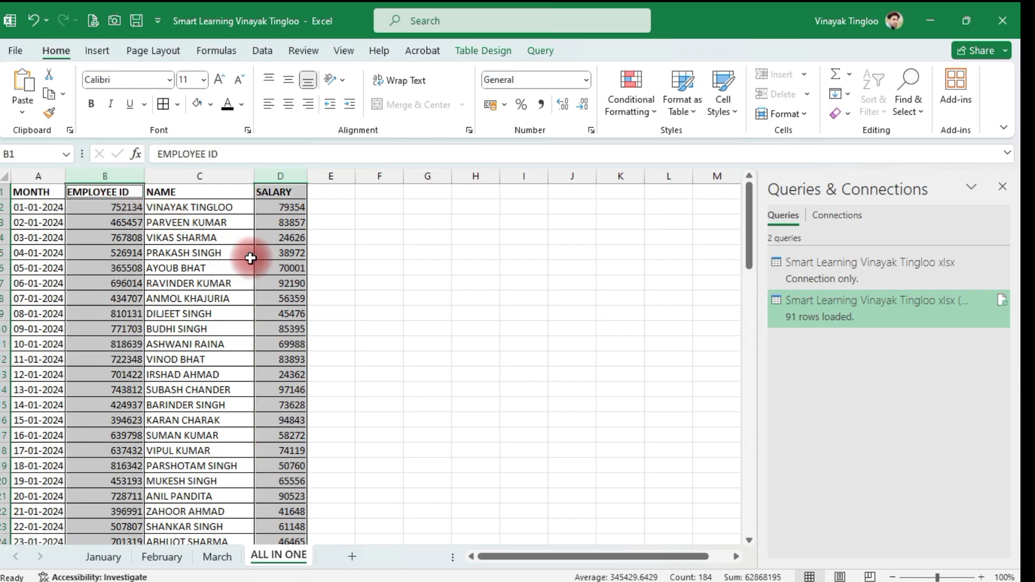
click(291, 110)
click(178, 328)
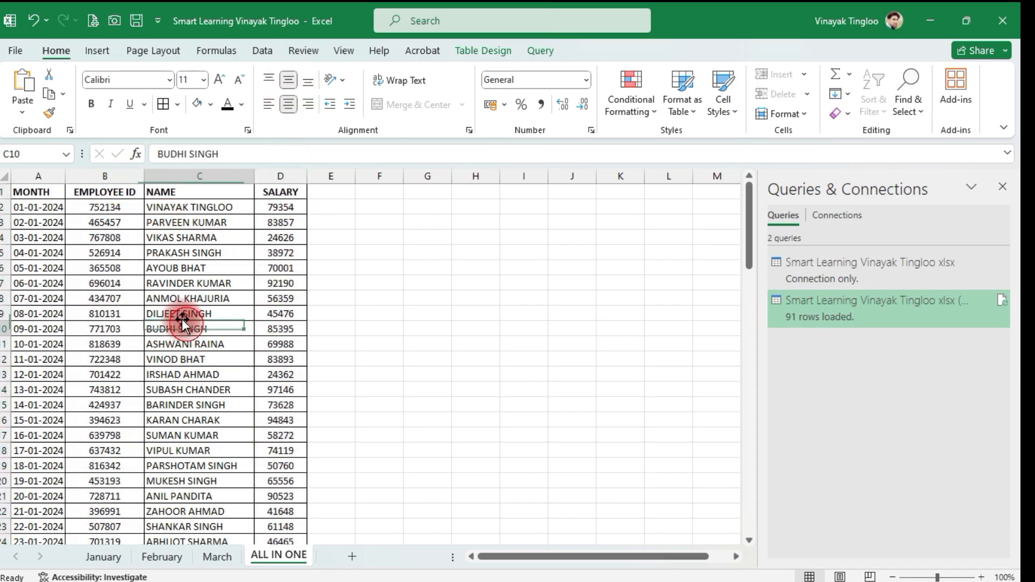
Step: Center the header row horizontally and align it to the middle vertically
click(5, 192)
click(289, 104)
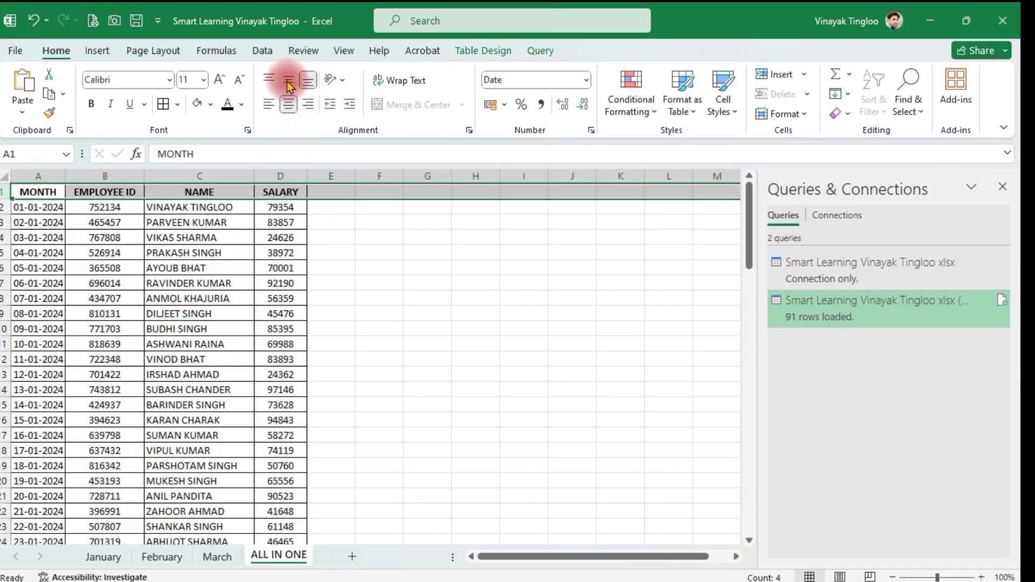
click(288, 80)
click(383, 372)
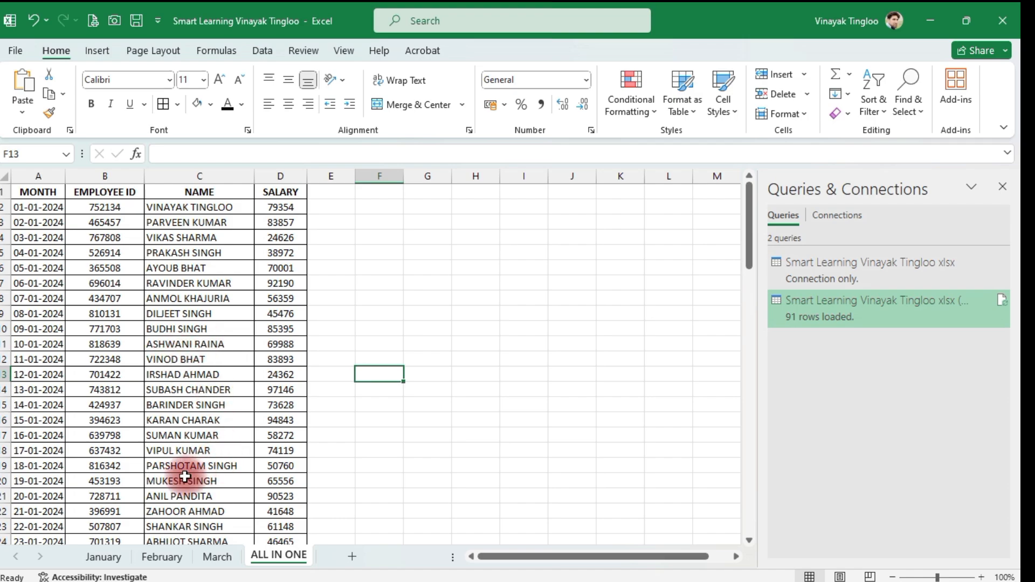
Step: Look over the January and February sheets and compare them with the combined rows on the ALL IN ONE sheet
click(113, 558)
click(159, 556)
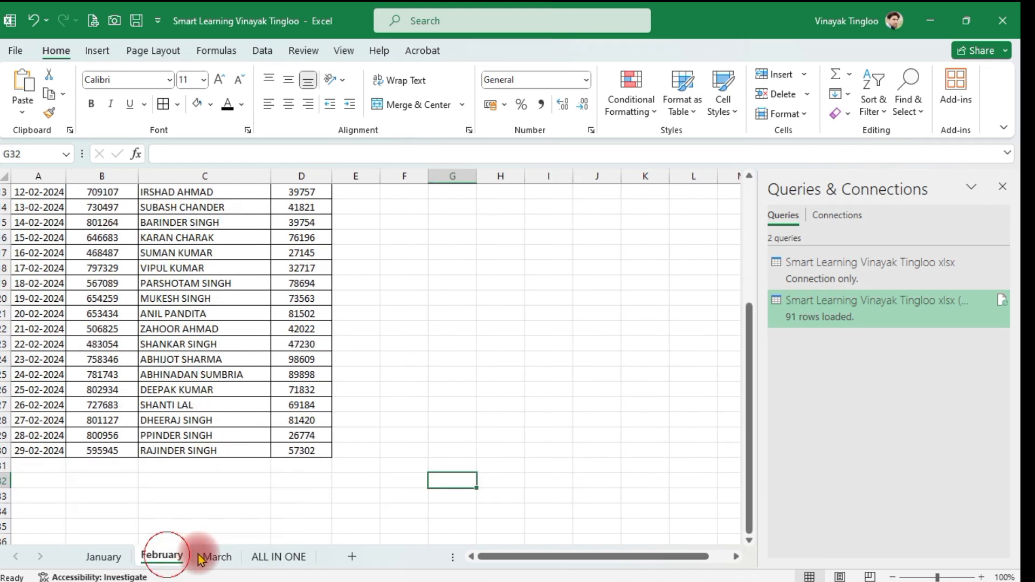
click(255, 555)
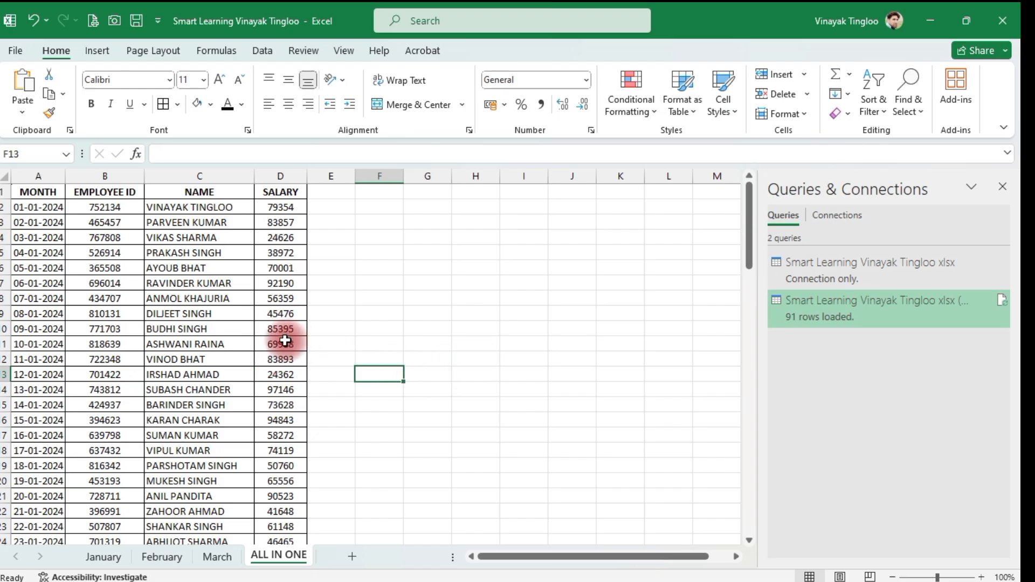
scroll(309, 349, down, 17)
scroll(309, 348, down, 6)
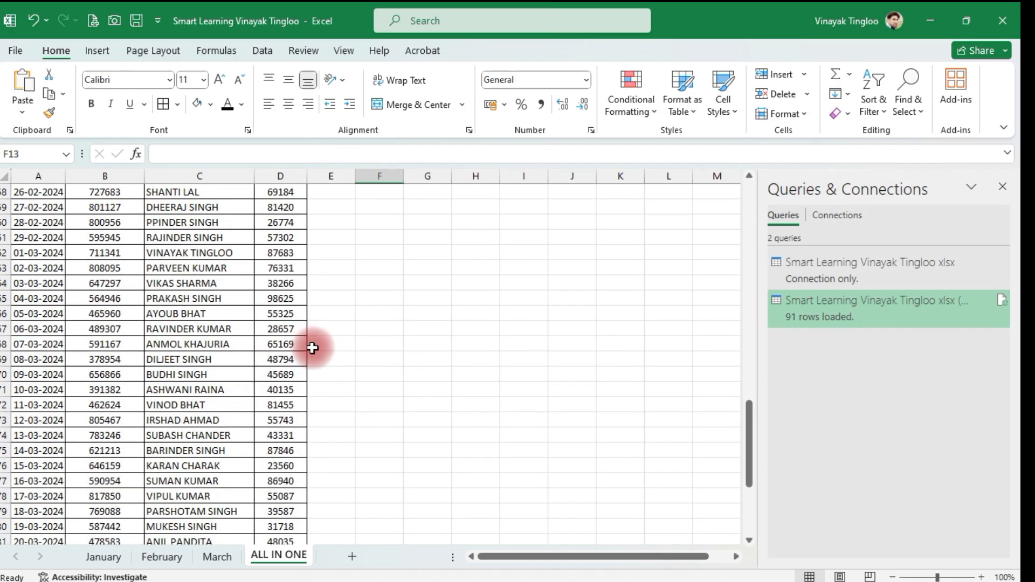